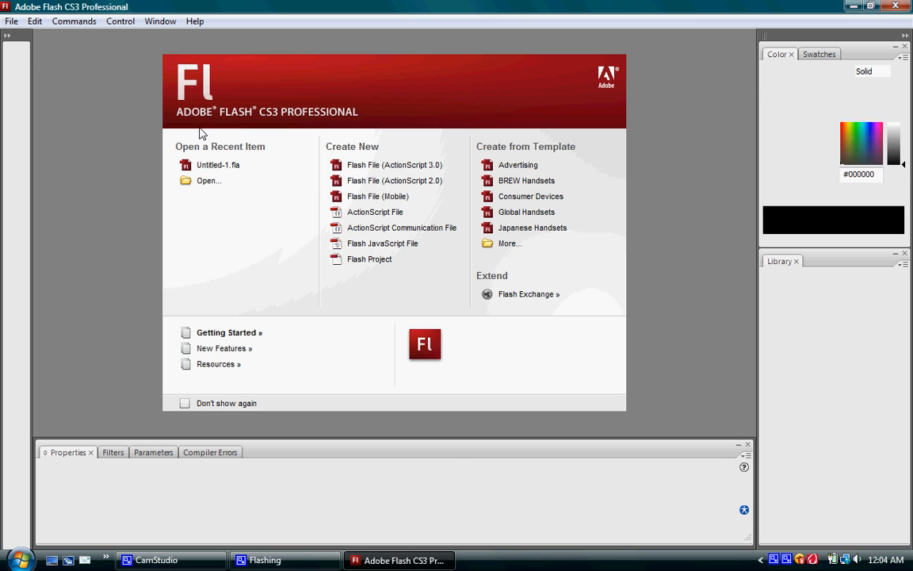
Create a new Flash File (ActionScript 3.0) document and continue the software trial.
{"action": "left_click", "coordinate": [377, 164]}
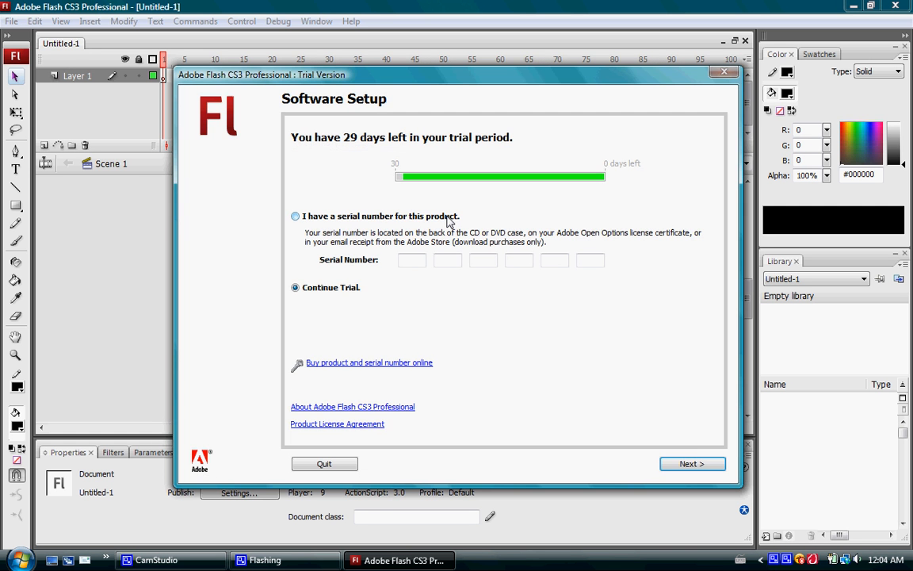
{"action": "left_click", "coordinate": [695, 464]}
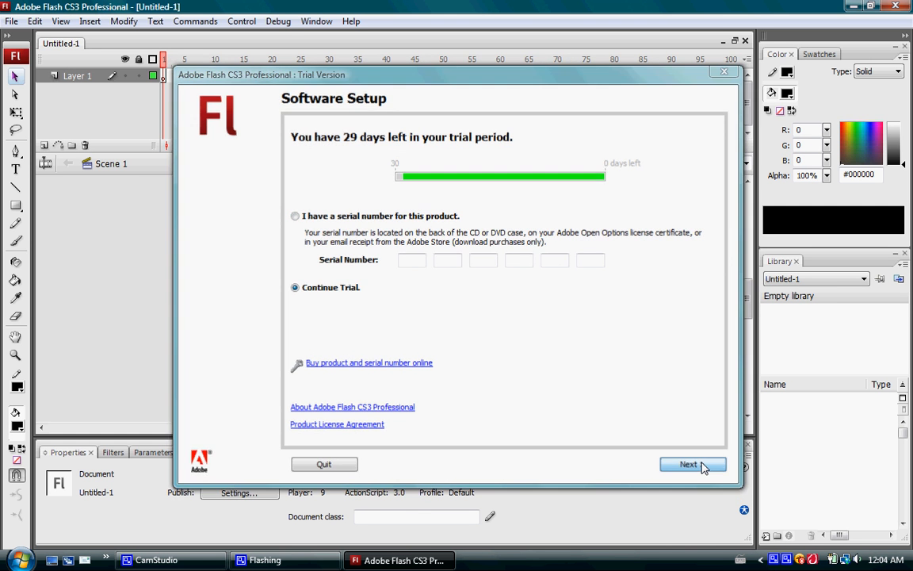
Add a text box about 266 px wide reading "Don't look" and place it near the stage's upper-left corner, at about X 7, Y 41.
{"action": "left_click", "coordinate": [15, 168]}
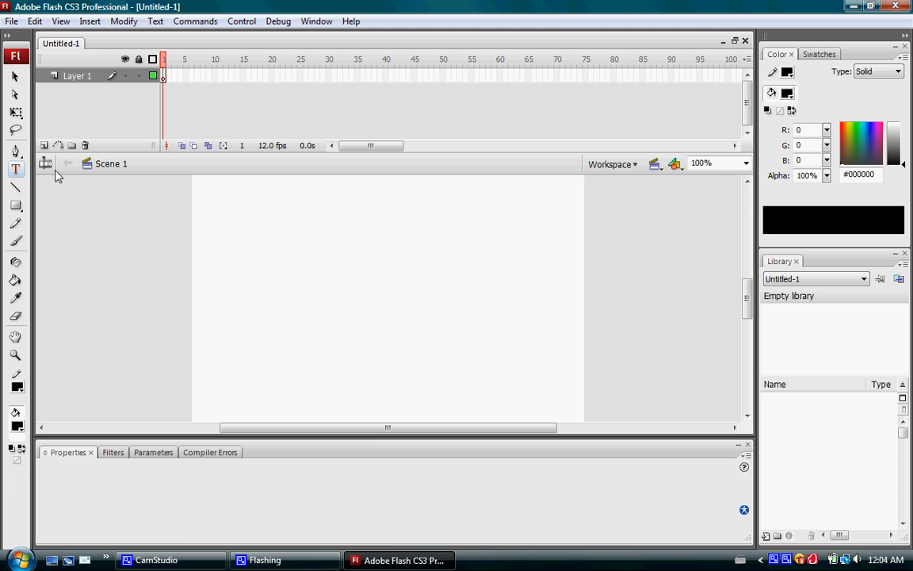
{"action": "left_click", "coordinate": [199, 206]}
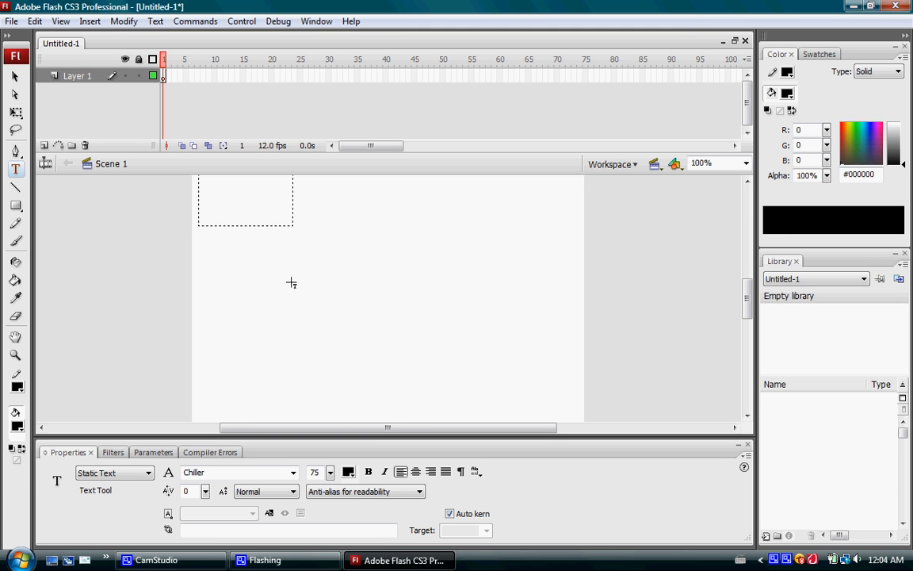
{"action": "left_click_drag", "start_coordinate": [311, 280], "coordinate": [387, 289]}
{"action": "type", "text": "Do"}
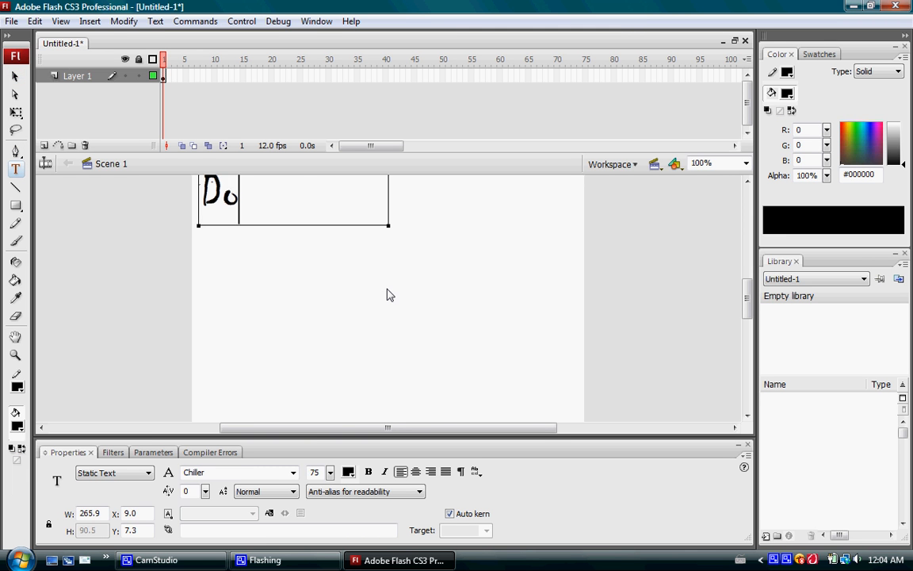
{"action": "type", "text": "n't look"}
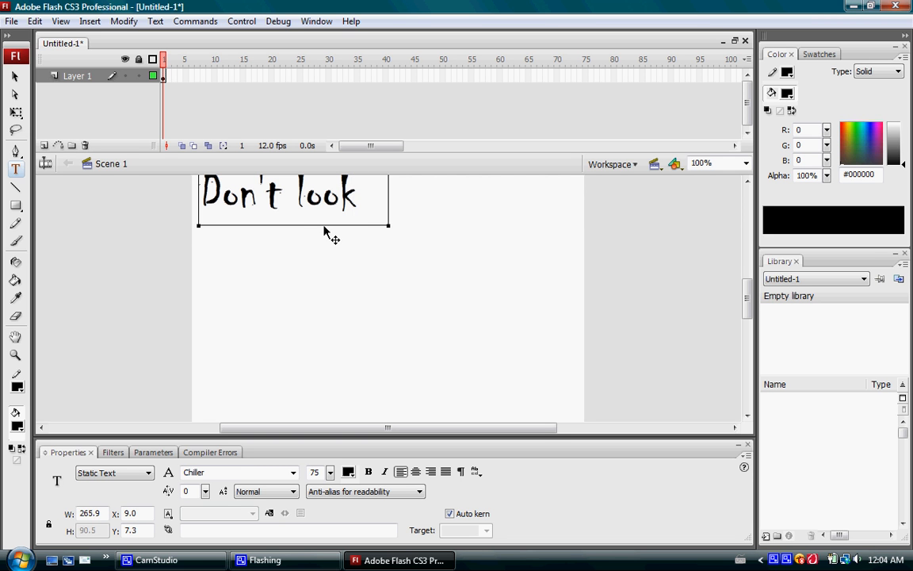
{"action": "left_click_drag", "start_coordinate": [325, 230], "coordinate": [328, 257]}
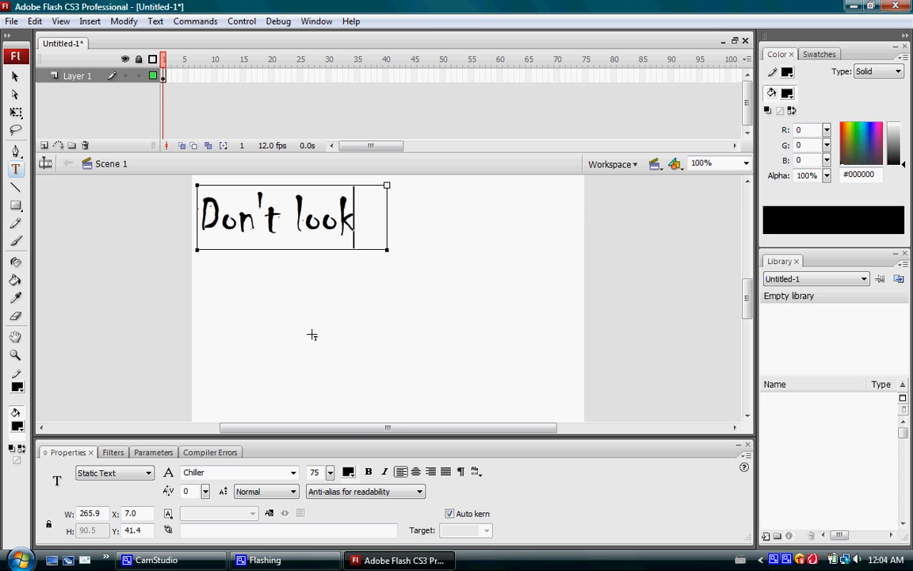
Convert the "Don't look" text to a Graphic symbol named Symbol 1.
{"action": "left_click", "coordinate": [15, 76]}
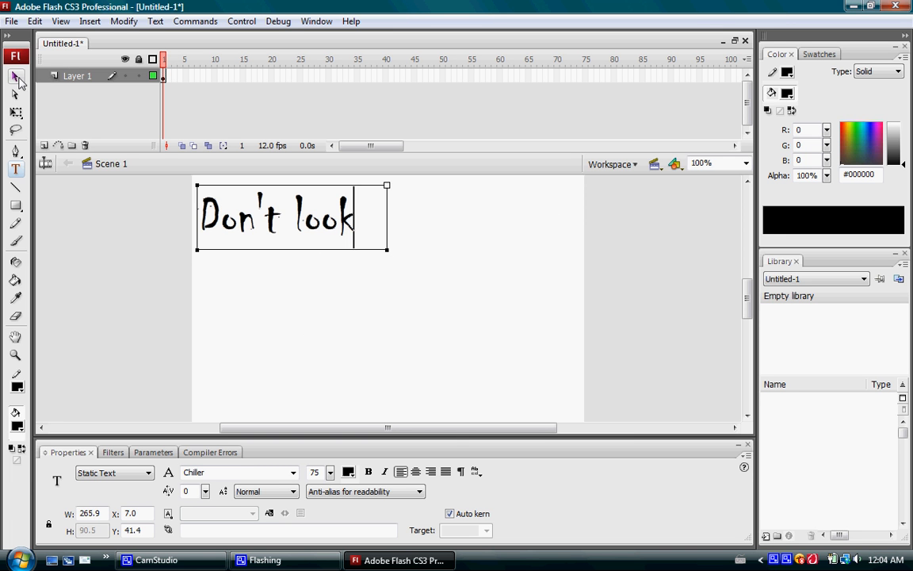
{"action": "right_click", "coordinate": [264, 192]}
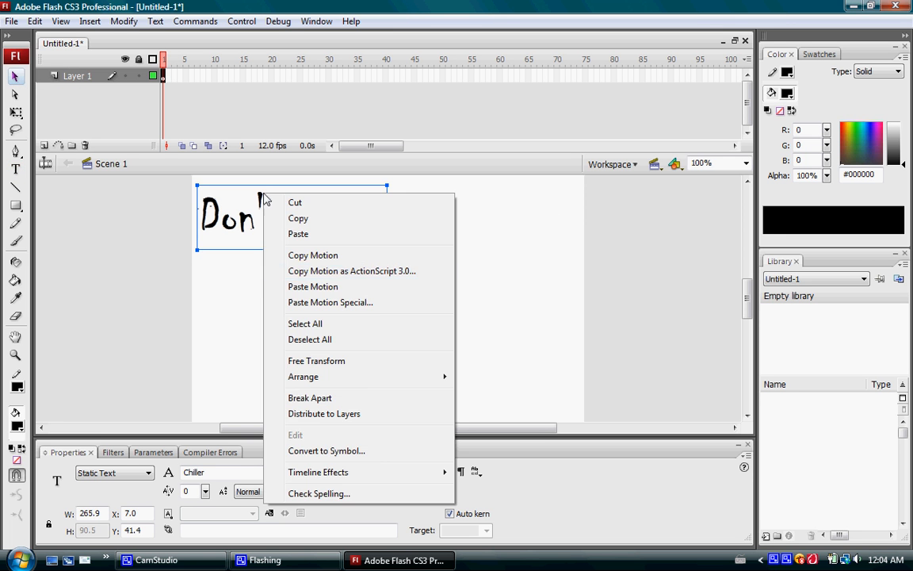
{"action": "left_click", "coordinate": [371, 452]}
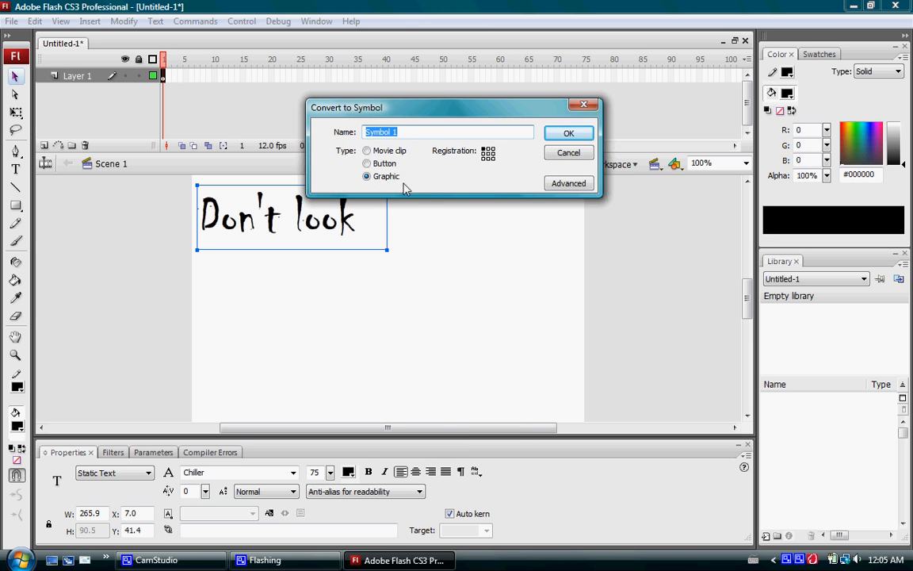
{"action": "left_click", "coordinate": [399, 177]}
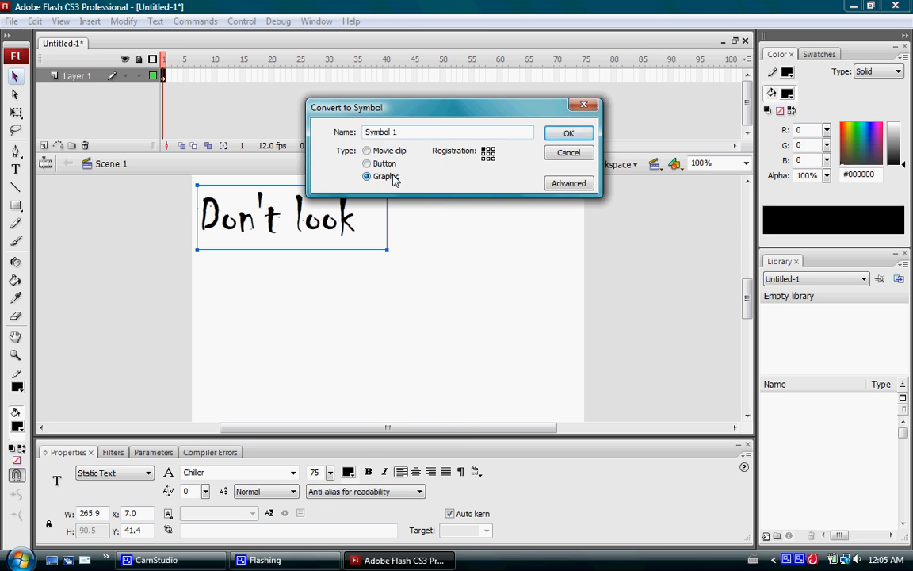
{"action": "left_click", "coordinate": [568, 133]}
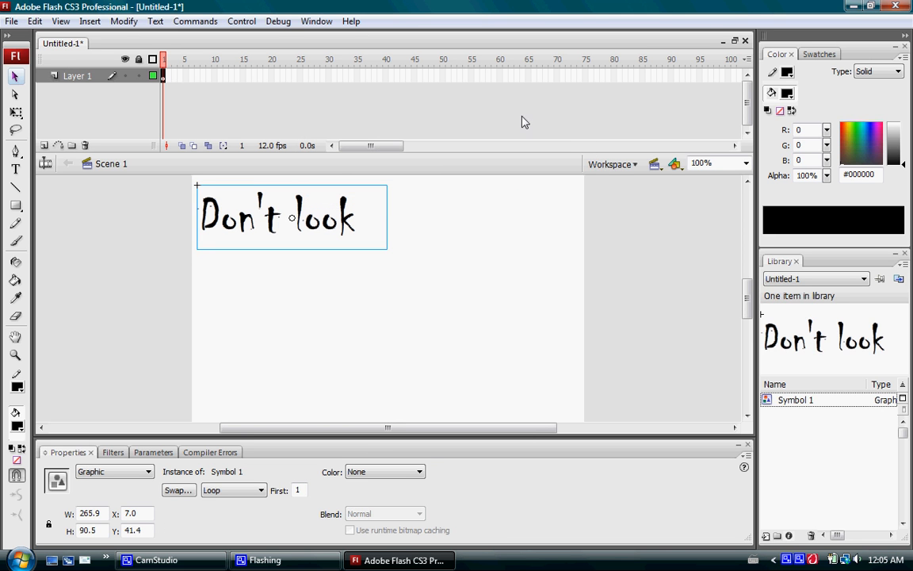
Insert a keyframe at frame 60 of Layer 1.
{"action": "left_click", "coordinate": [500, 78]}
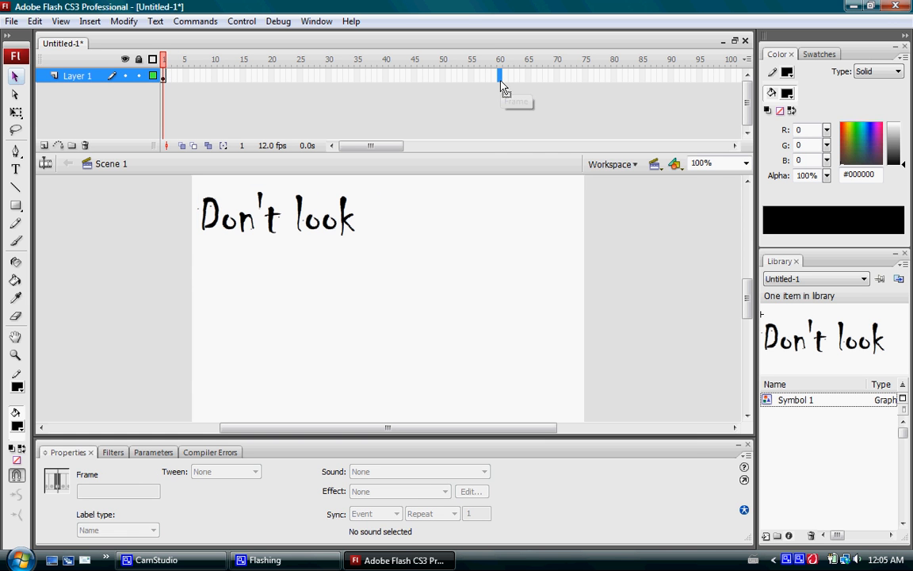
{"action": "right_click", "coordinate": [500, 79]}
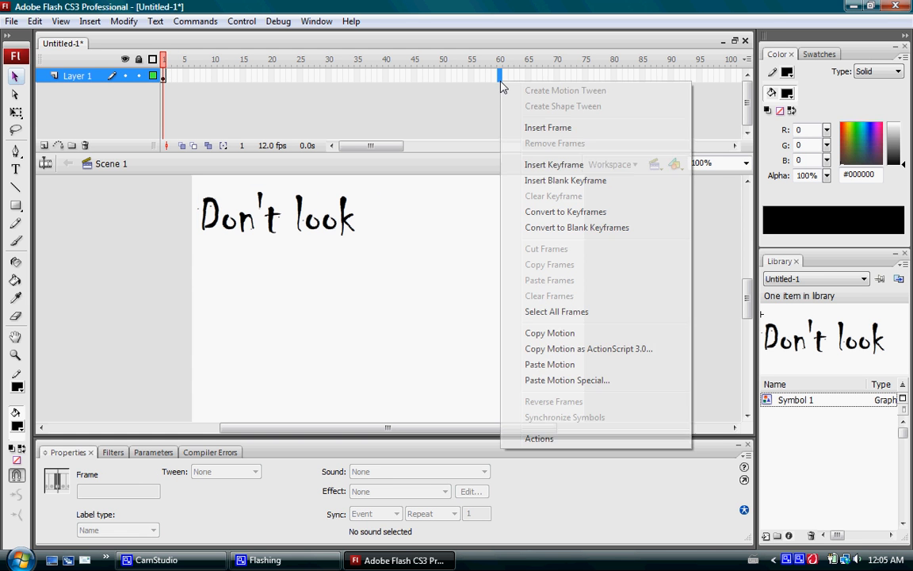
{"action": "left_click", "coordinate": [565, 165]}
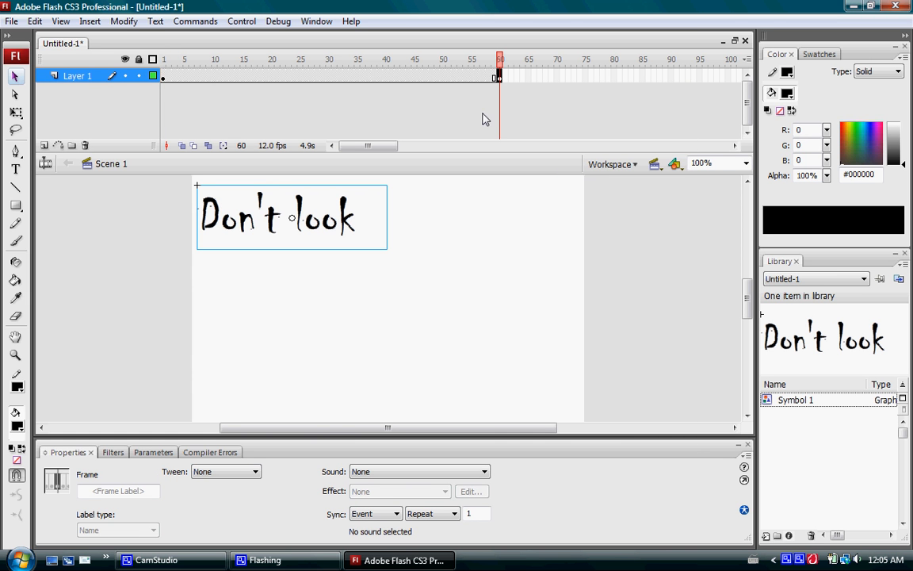
Apply an Alpha color effect of 0% to the "Don't look" symbol at frame 1.
{"action": "left_click", "coordinate": [162, 77]}
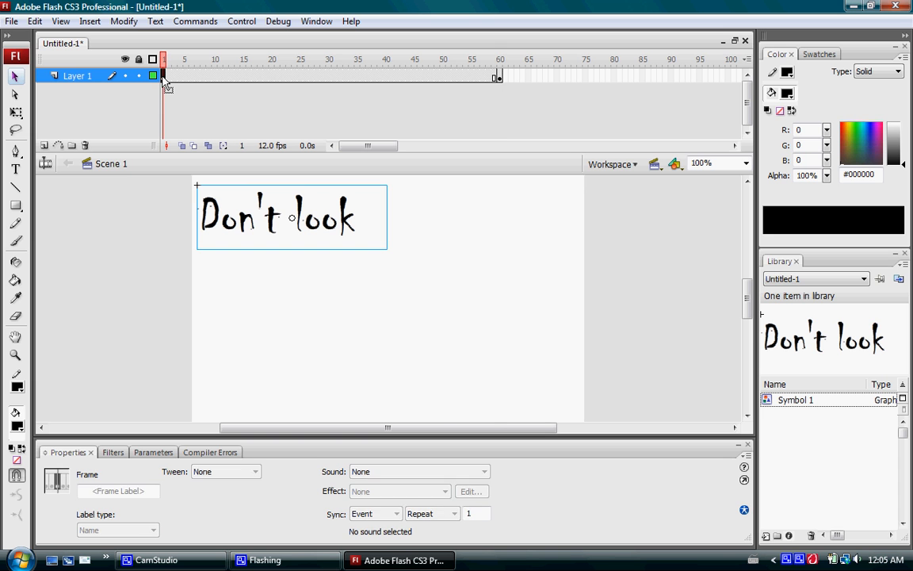
{"action": "left_click", "coordinate": [307, 203]}
{"action": "left_click", "coordinate": [418, 473]}
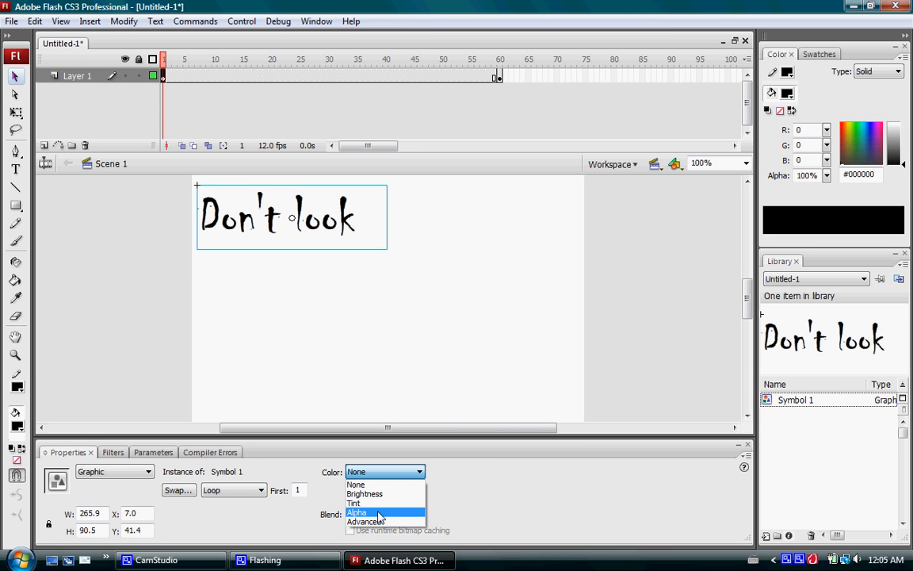
{"action": "left_click", "coordinate": [380, 513]}
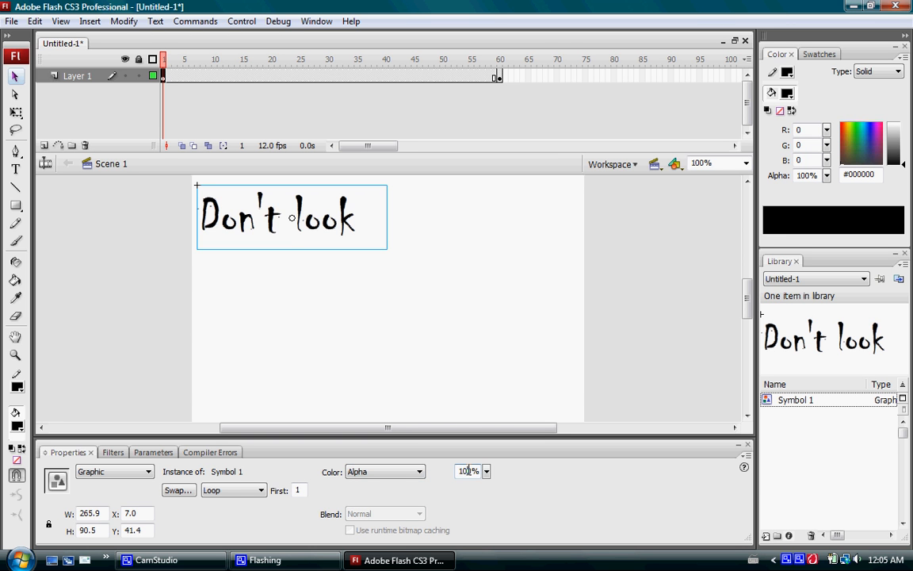
{"action": "key", "text": "Return"}
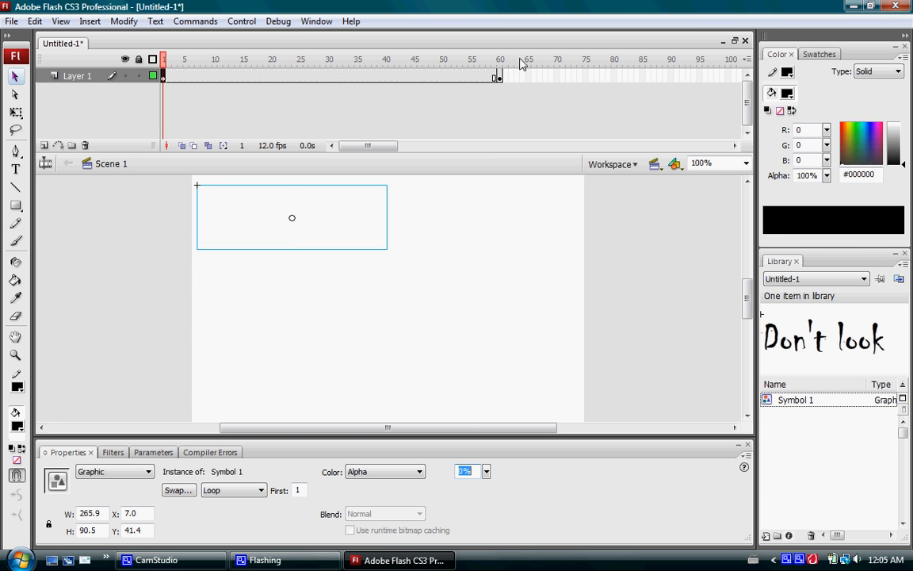
Apply an Alpha color effect of 100% to the "Don't look" symbol at frame 60.
{"action": "left_click", "coordinate": [499, 76]}
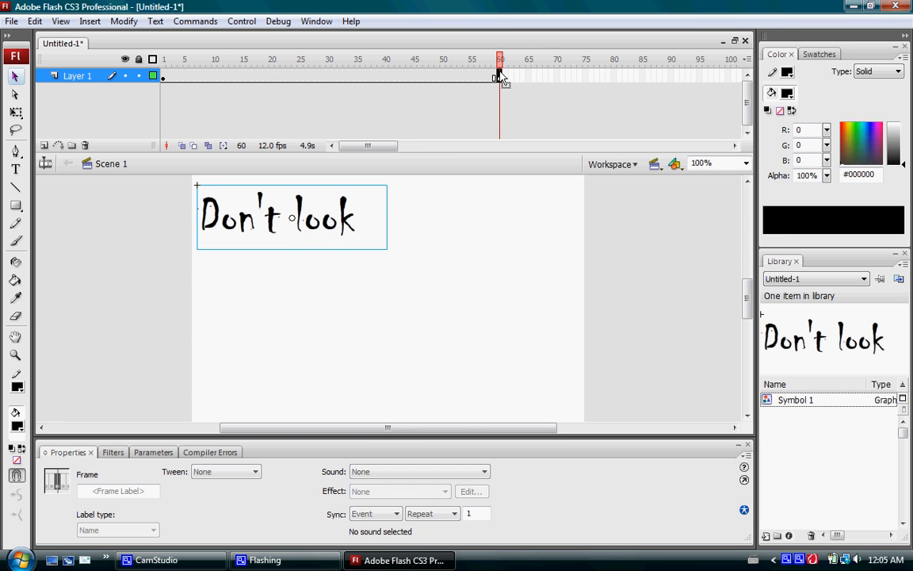
{"action": "left_click", "coordinate": [325, 244]}
{"action": "left_click", "coordinate": [396, 471]}
{"action": "left_click", "coordinate": [375, 514]}
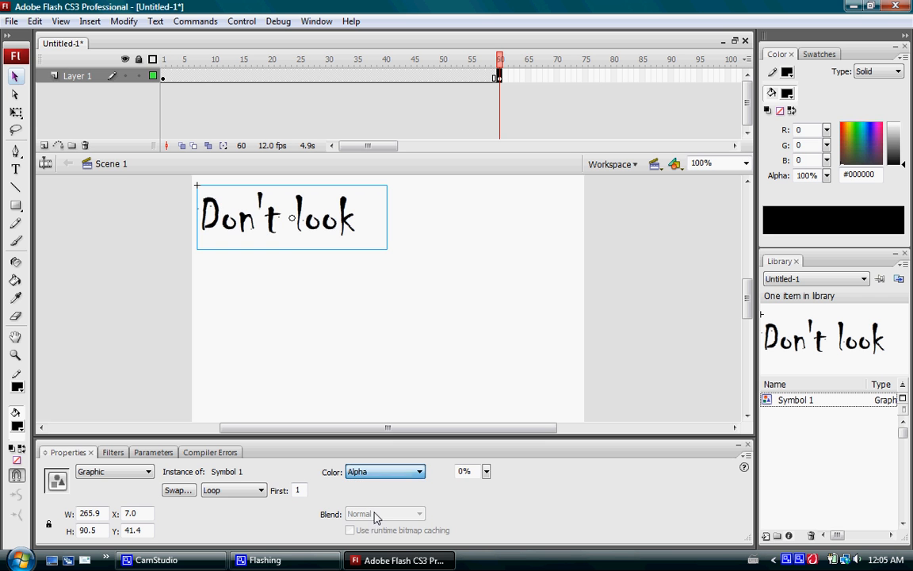
{"action": "left_click", "coordinate": [460, 471]}
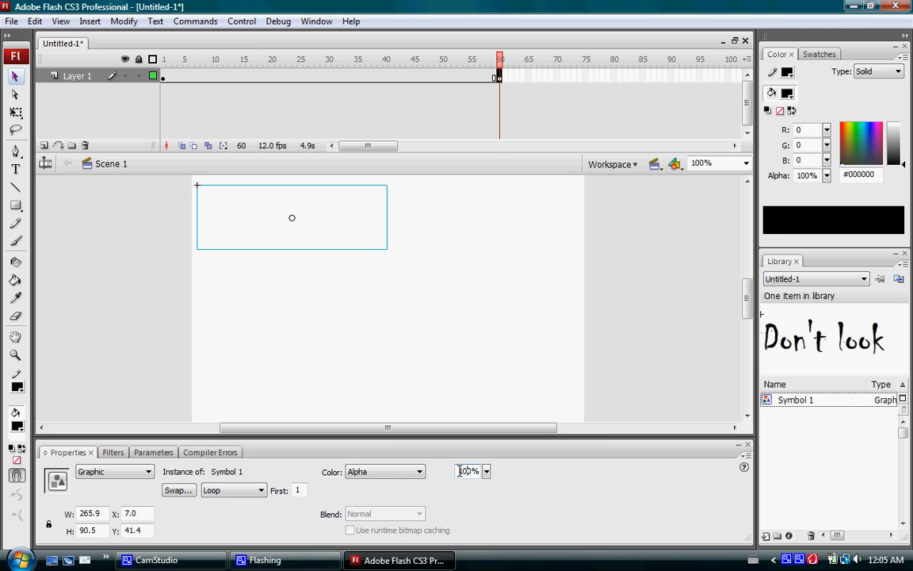
{"action": "type", "text": "100"}
{"action": "key", "text": "Return"}
Rewind the timeline and play it to check the text between the two untweened keyframes.
{"action": "left_click", "coordinate": [242, 21]}
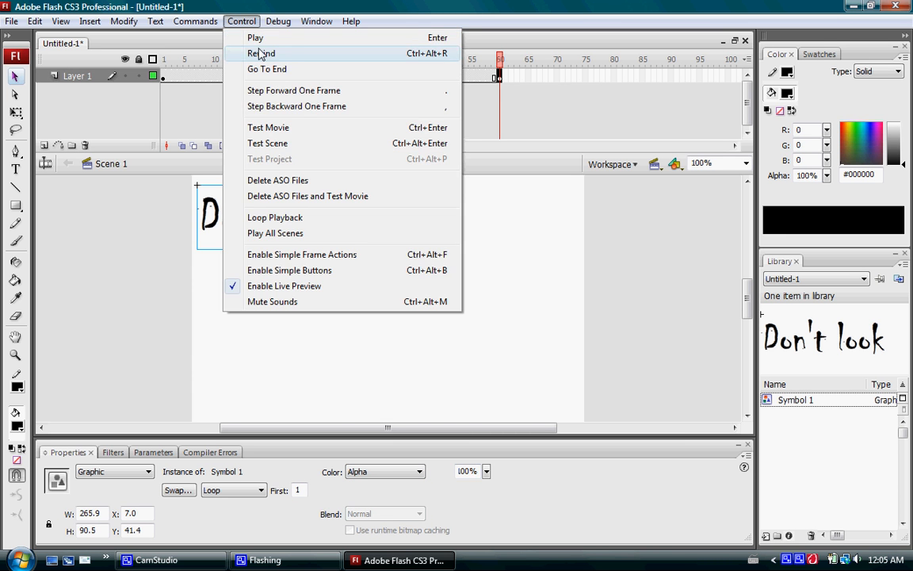
{"action": "left_click", "coordinate": [260, 54]}
{"action": "left_click", "coordinate": [241, 22]}
{"action": "left_click", "coordinate": [256, 38]}
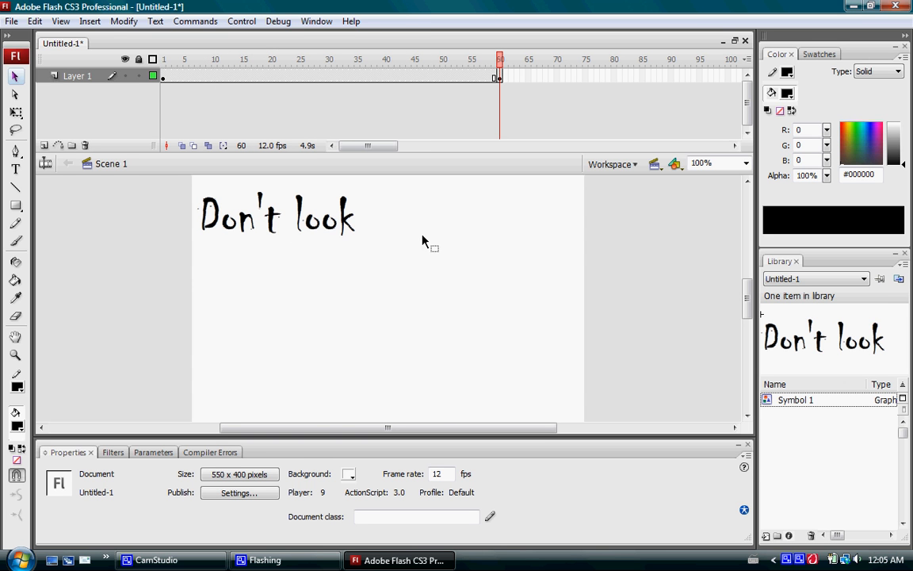
Create a motion tween between the keyframes at frames 1 and 60 on Layer 1.
{"action": "left_click", "coordinate": [296, 76]}
{"action": "right_click", "coordinate": [296, 76]}
{"action": "left_click", "coordinate": [358, 81]}
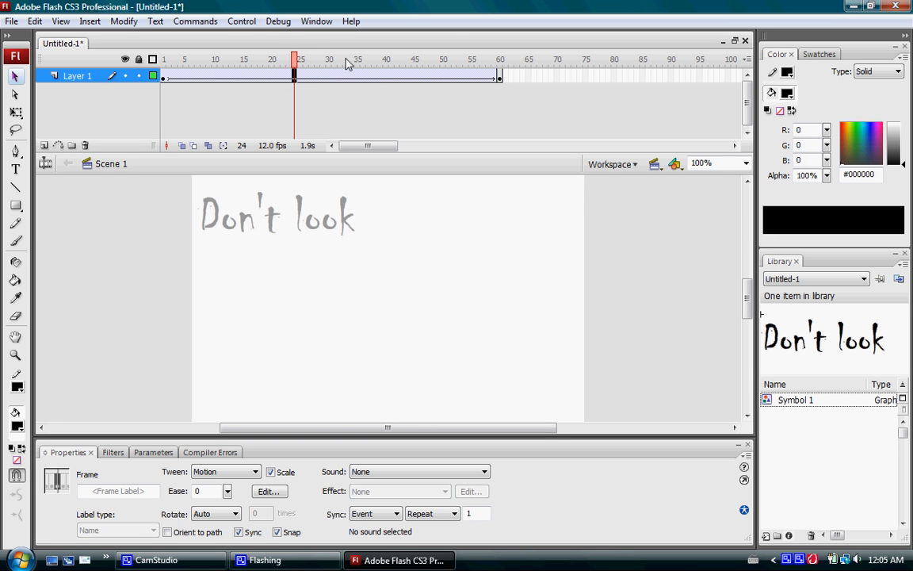
Rewind the timeline and play it to preview the tweened fade-in of "Don't look".
{"action": "left_click", "coordinate": [228, 22]}
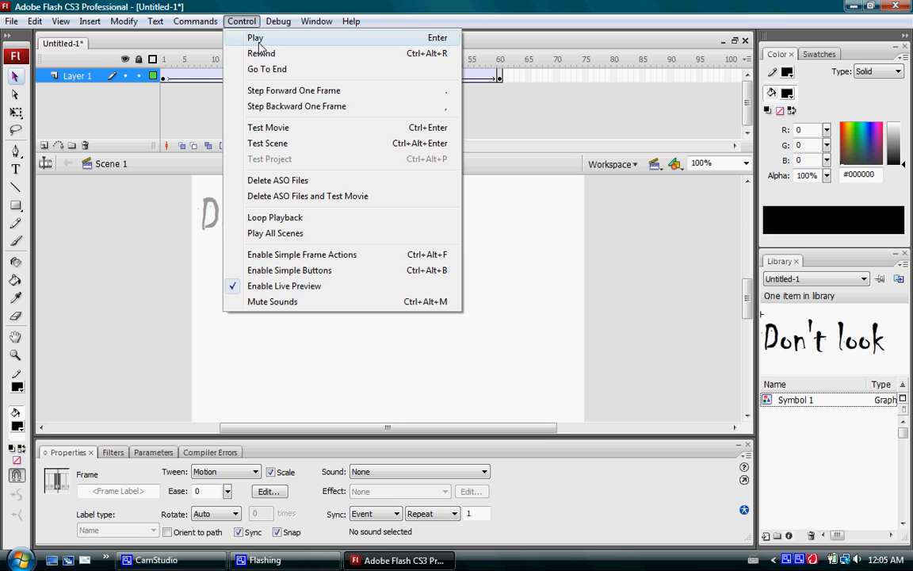
{"action": "left_click", "coordinate": [259, 53]}
{"action": "left_click", "coordinate": [249, 22]}
{"action": "left_click", "coordinate": [255, 39]}
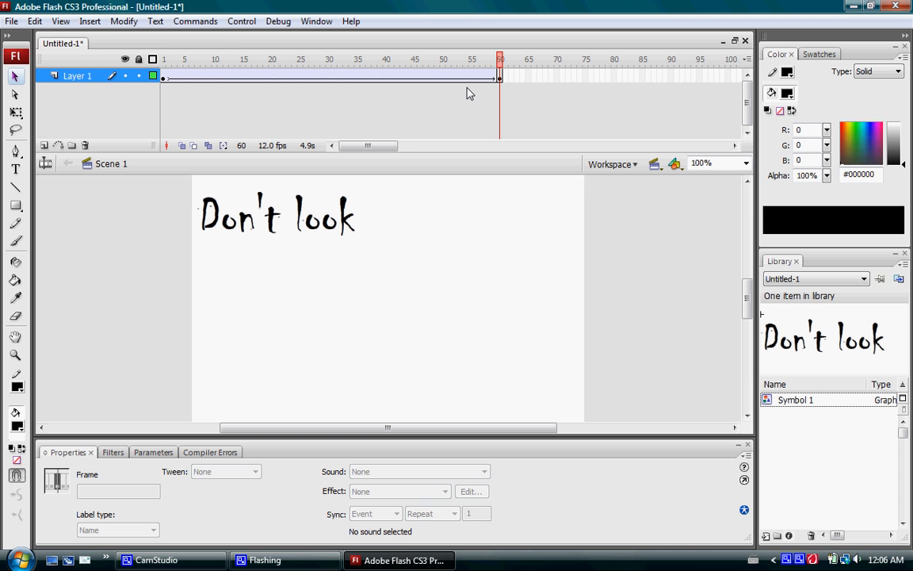
Insert a new layer above Layer 1.
{"action": "left_click", "coordinate": [92, 22]}
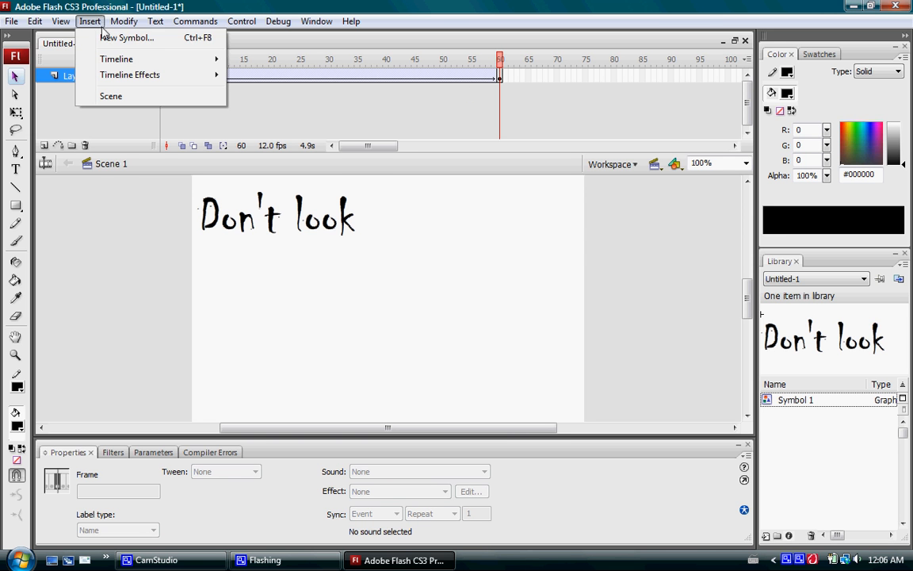
{"action": "mouse_move", "coordinate": [130, 60]}
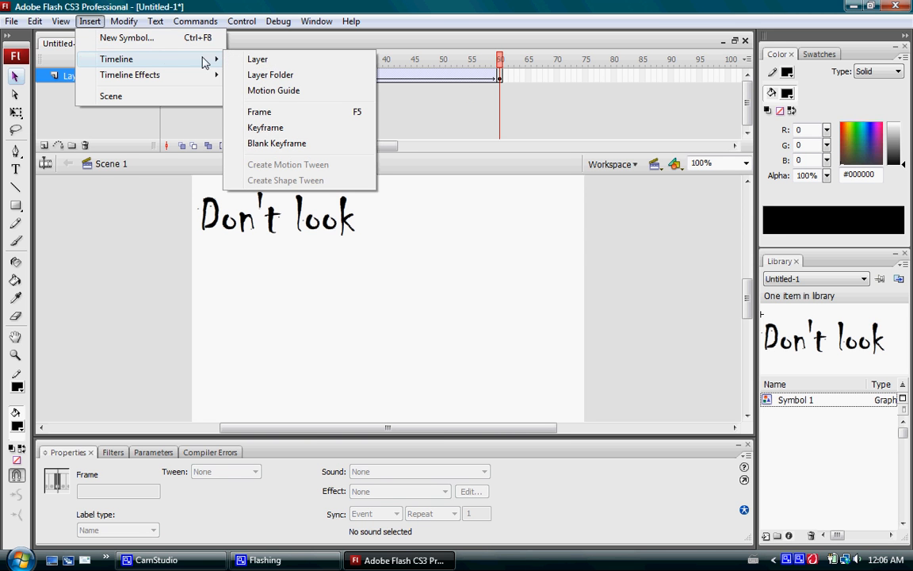
{"action": "left_click", "coordinate": [241, 61]}
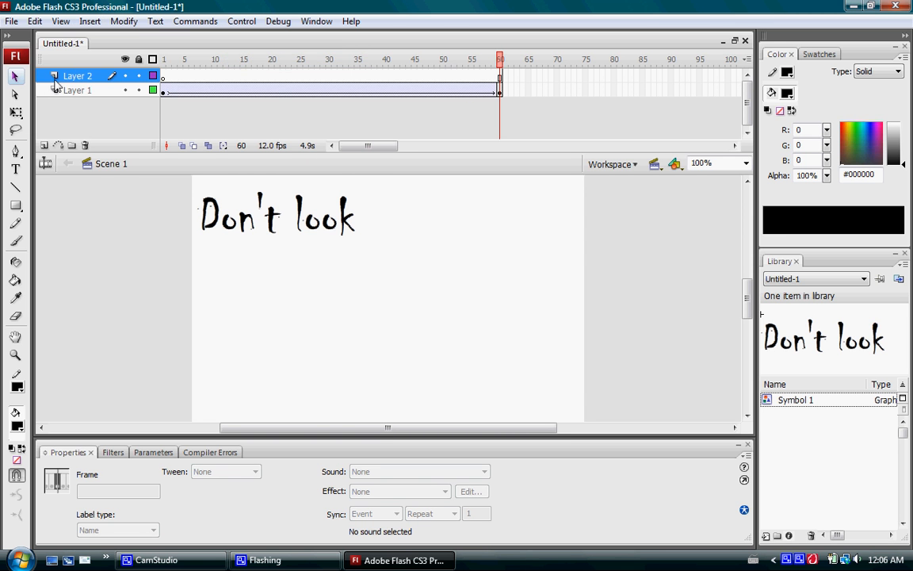
Add a text box about 223 px wide reading "under" on Layer 2, just right of "Don't look".
{"action": "left_click", "coordinate": [15, 168]}
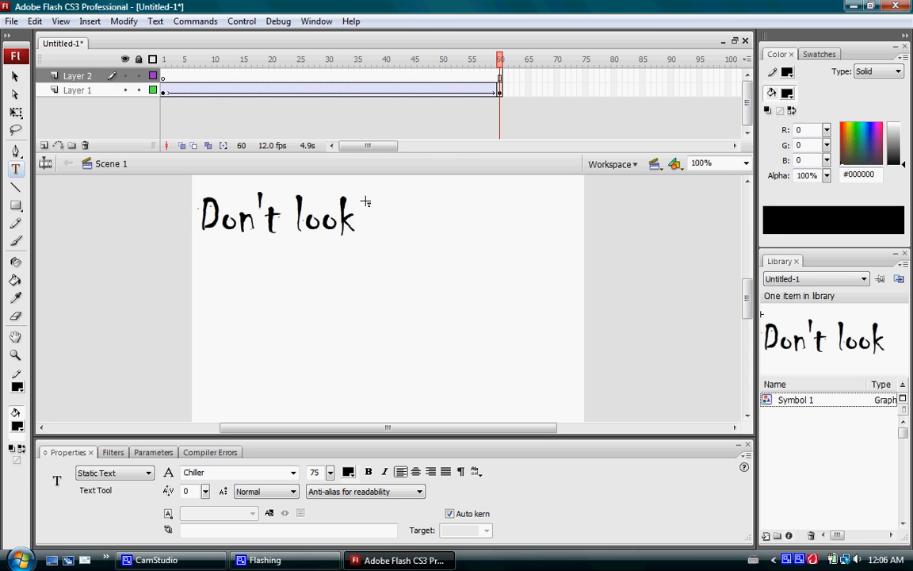
{"action": "left_click_drag", "start_coordinate": [366, 202], "coordinate": [522, 254]}
{"action": "type", "text": "under"}
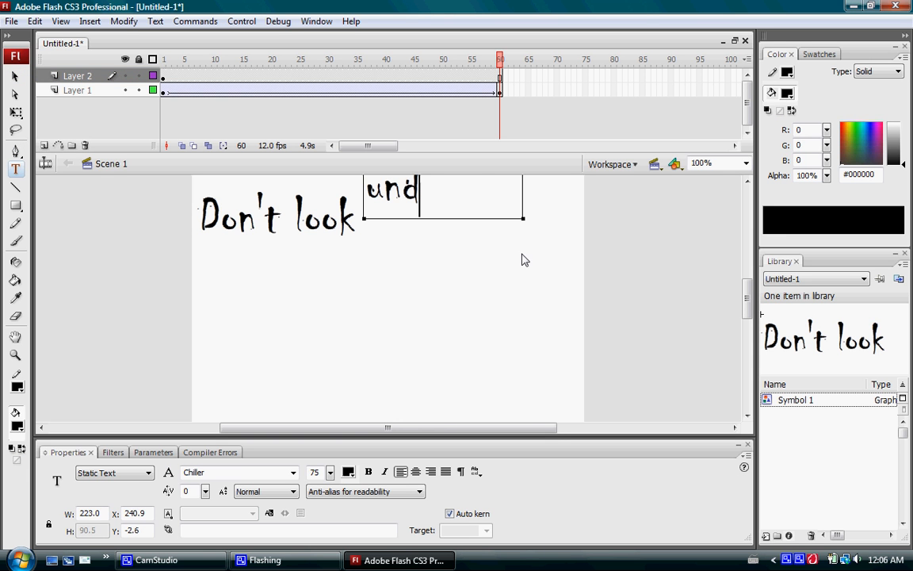
Color the word "under" red (#FF0000) and move it down level with "Don't look", to about X 243, Y 38.
{"action": "left_click_drag", "start_coordinate": [448, 198], "coordinate": [346, 178]}
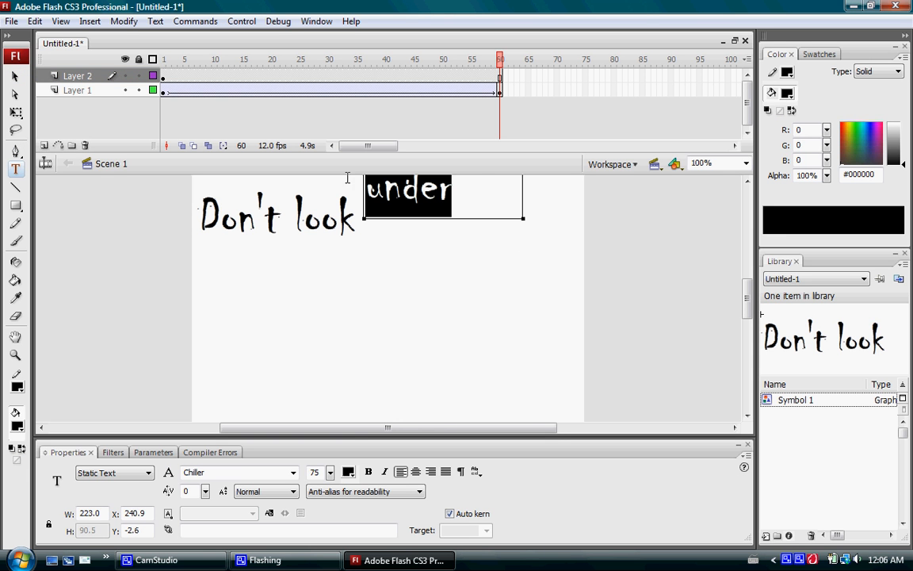
{"action": "left_click", "coordinate": [346, 472]}
{"action": "left_click", "coordinate": [358, 401]}
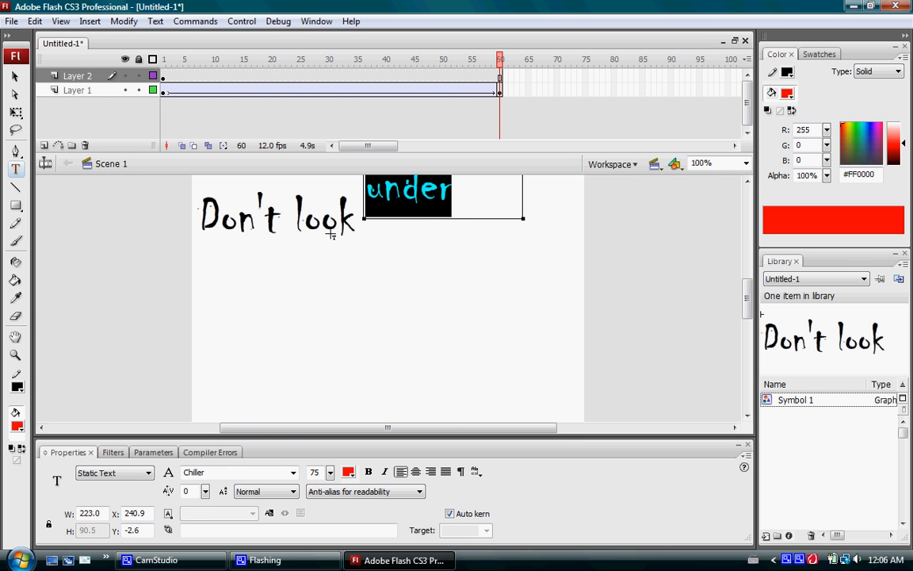
{"action": "left_click_drag", "start_coordinate": [435, 224], "coordinate": [437, 255]}
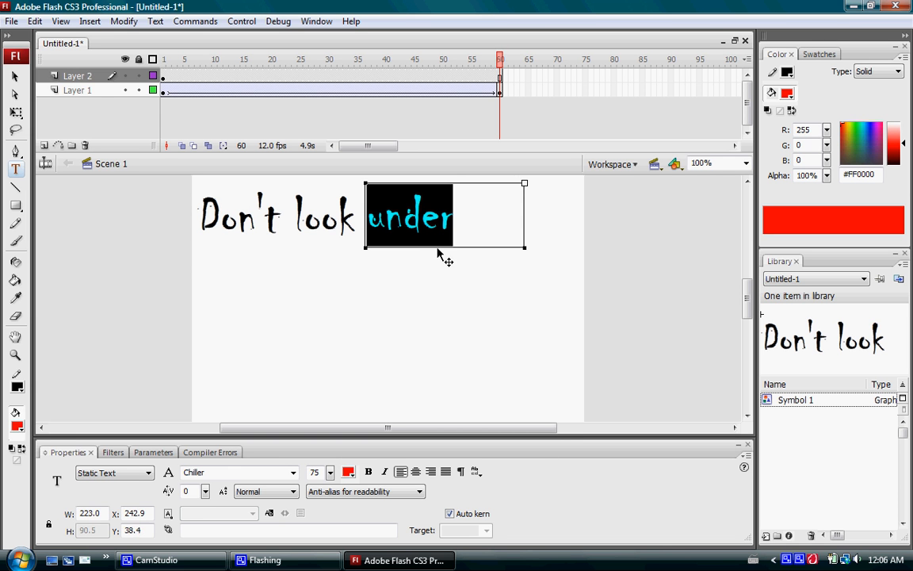
Nudge the "under" text down to about Y 40 and convert it to a graphic symbol.
{"action": "left_click_drag", "start_coordinate": [438, 250], "coordinate": [438, 252]}
{"action": "left_click", "coordinate": [459, 231]}
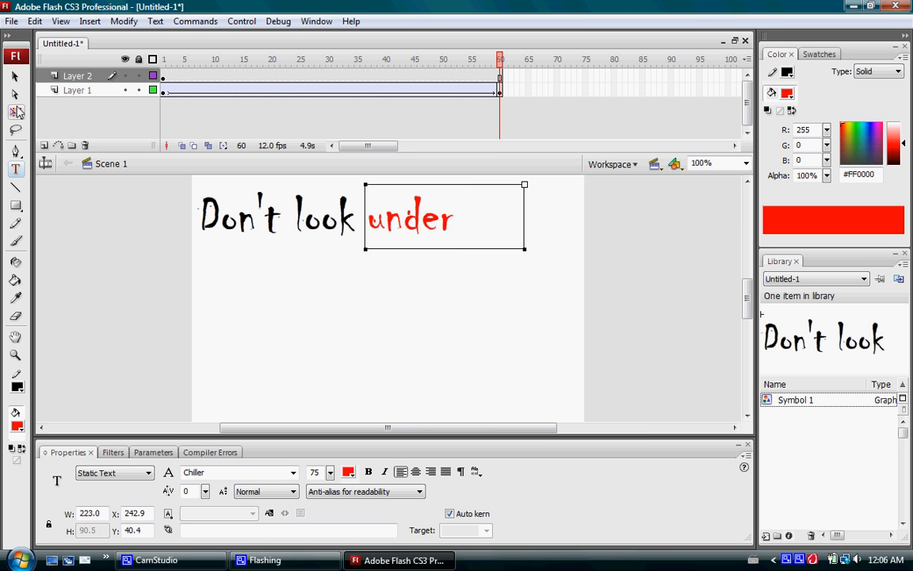
{"action": "key", "text": "Escape"}
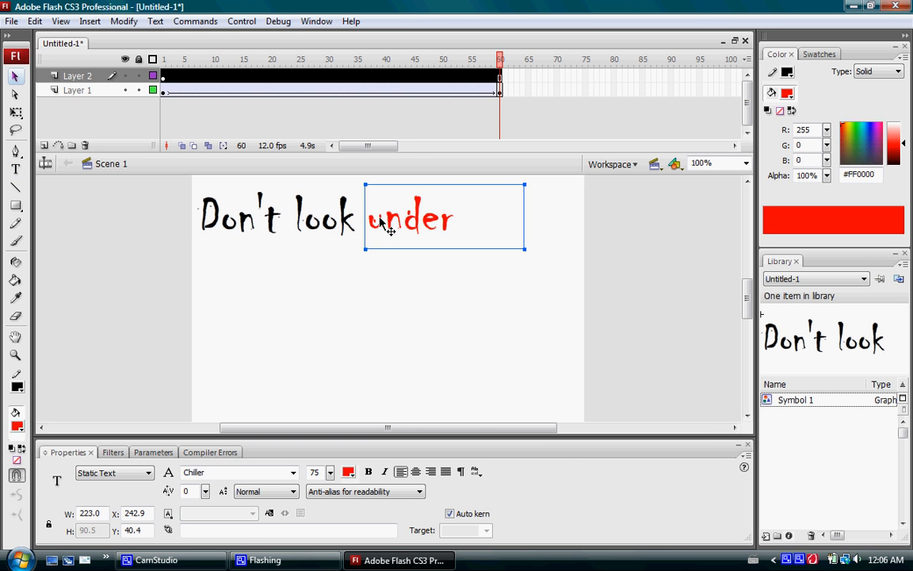
{"action": "right_click", "coordinate": [379, 223]}
{"action": "left_click", "coordinate": [497, 475]}
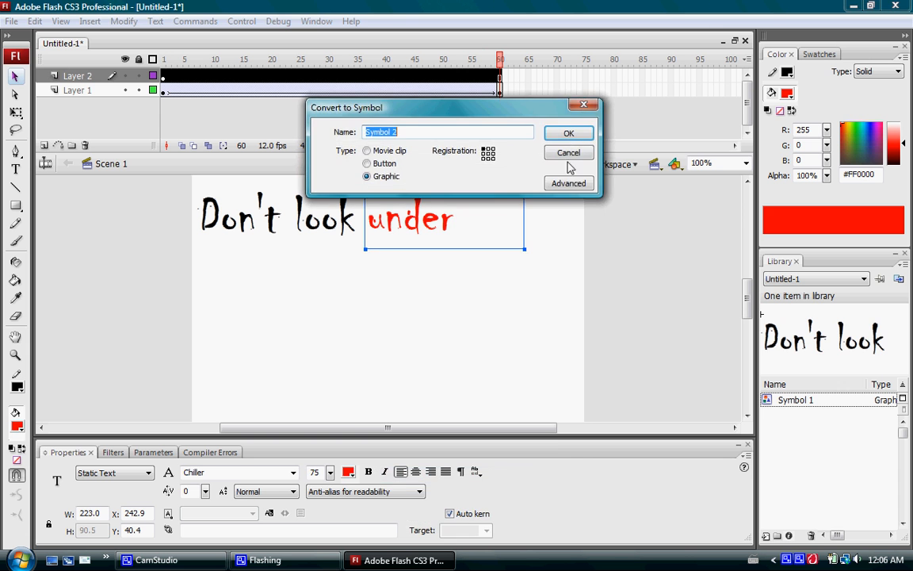
{"action": "left_click", "coordinate": [574, 137]}
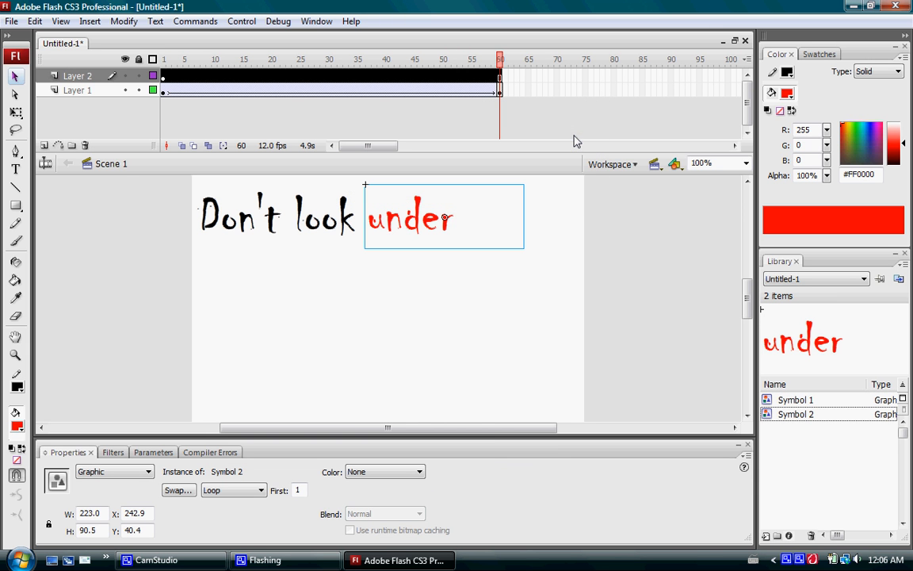
Insert a keyframe at frame 60 of Layer 2 and set "under" to 0% alpha in frame 1.
{"action": "right_click", "coordinate": [499, 80]}
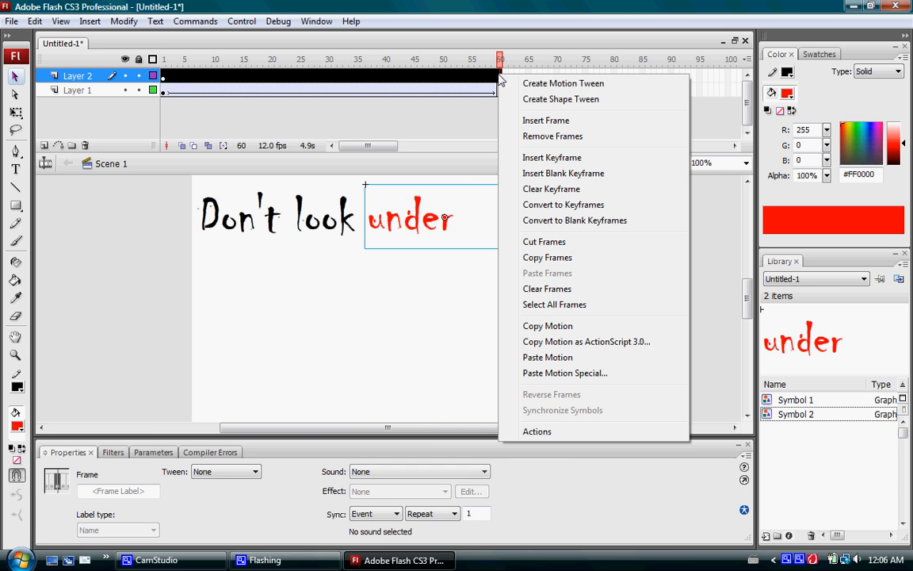
{"action": "left_click", "coordinate": [514, 156]}
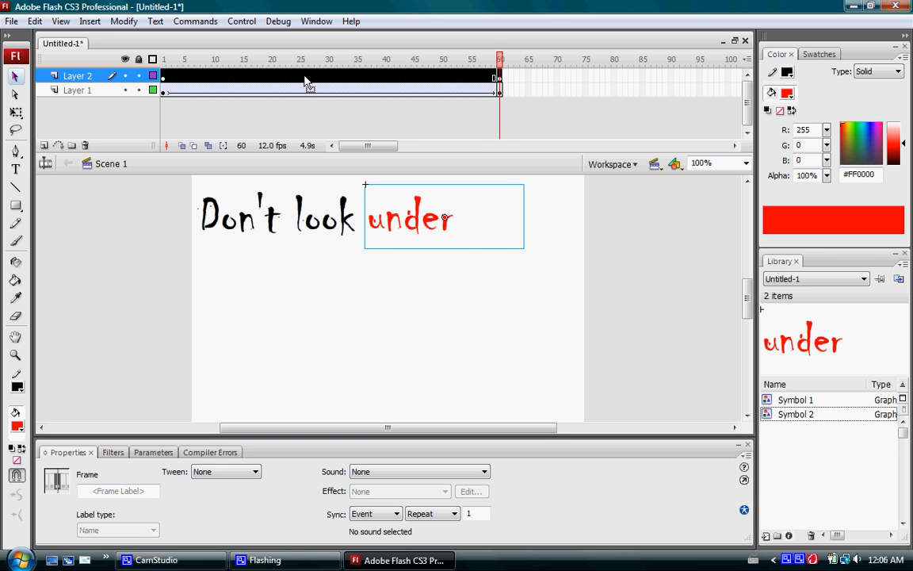
{"action": "left_click", "coordinate": [163, 86]}
{"action": "left_click", "coordinate": [371, 219]}
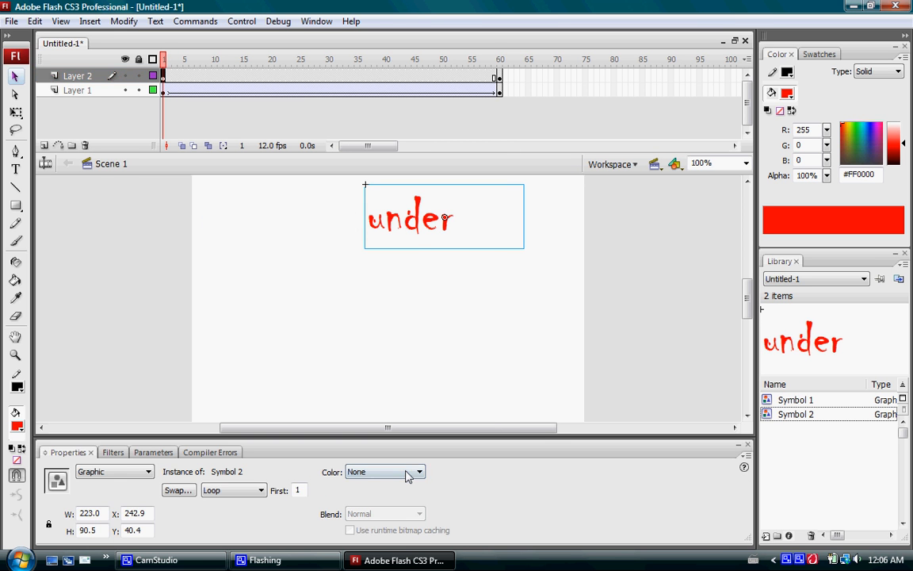
{"action": "left_click", "coordinate": [406, 475]}
{"action": "left_click", "coordinate": [395, 512]}
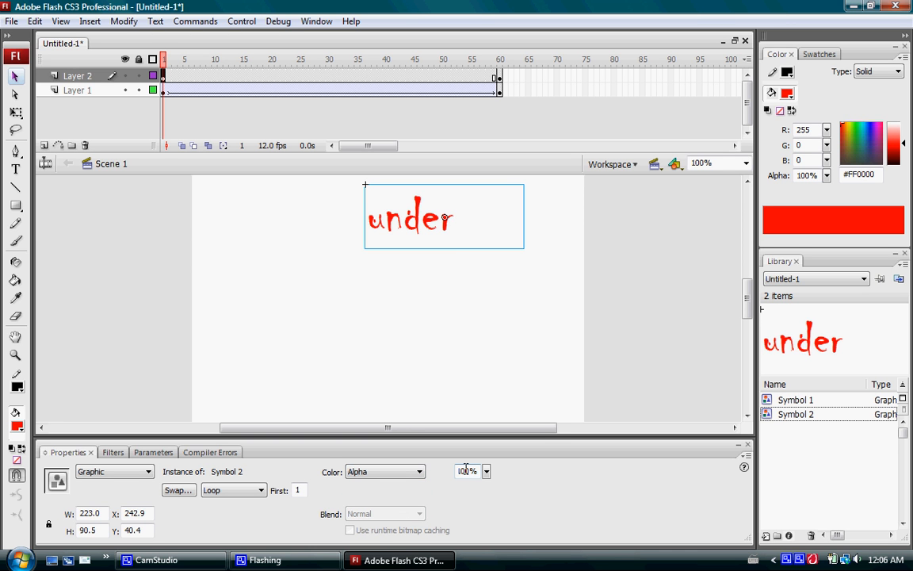
{"action": "key", "text": "Return"}
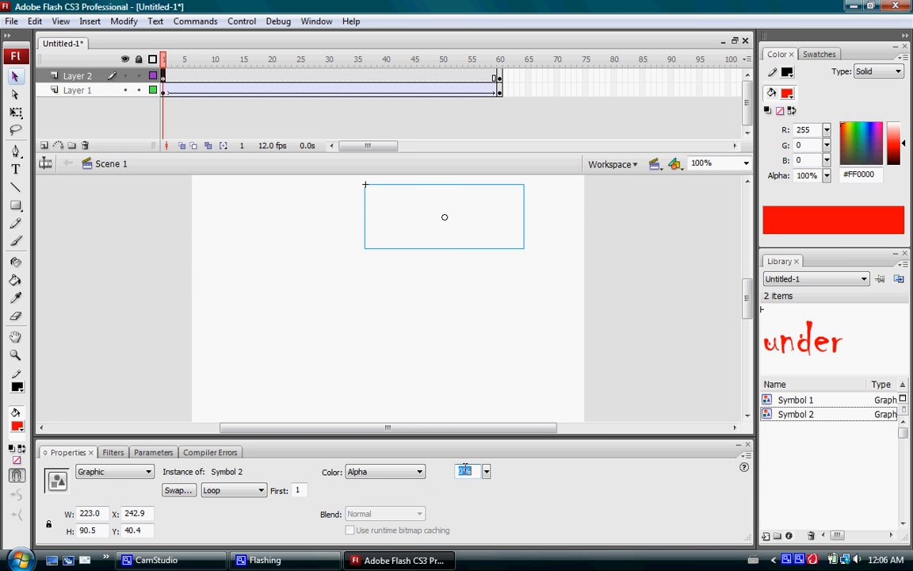
Set the "under" instance to 100% alpha in the frame 60 keyframe of Layer 2.
{"action": "left_click", "coordinate": [499, 77]}
{"action": "left_click", "coordinate": [458, 238]}
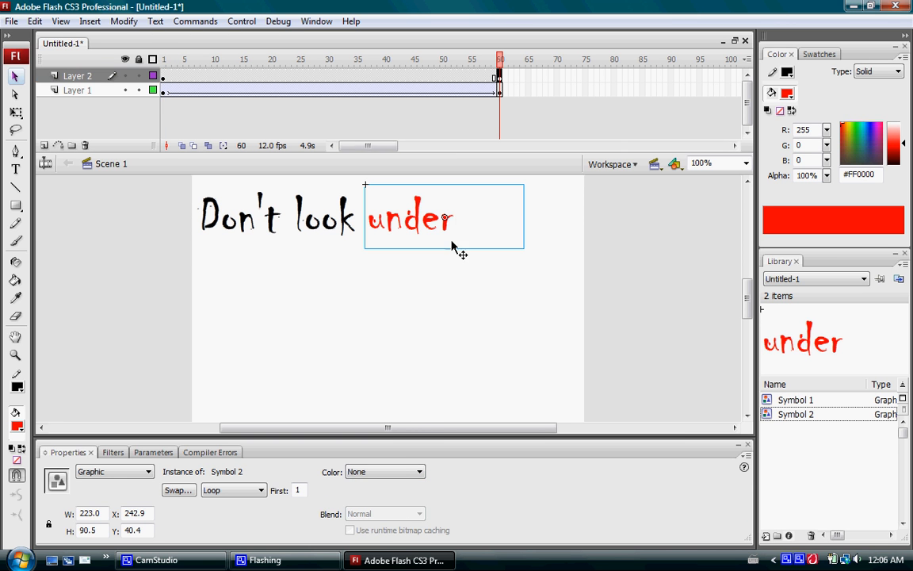
{"action": "left_click", "coordinate": [398, 475]}
{"action": "left_click", "coordinate": [381, 511]}
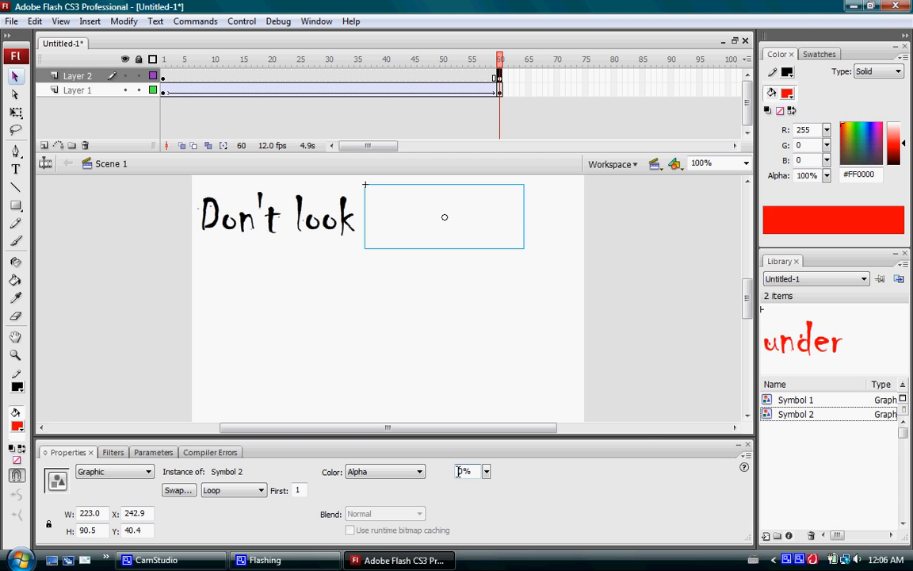
{"action": "key", "text": "Return"}
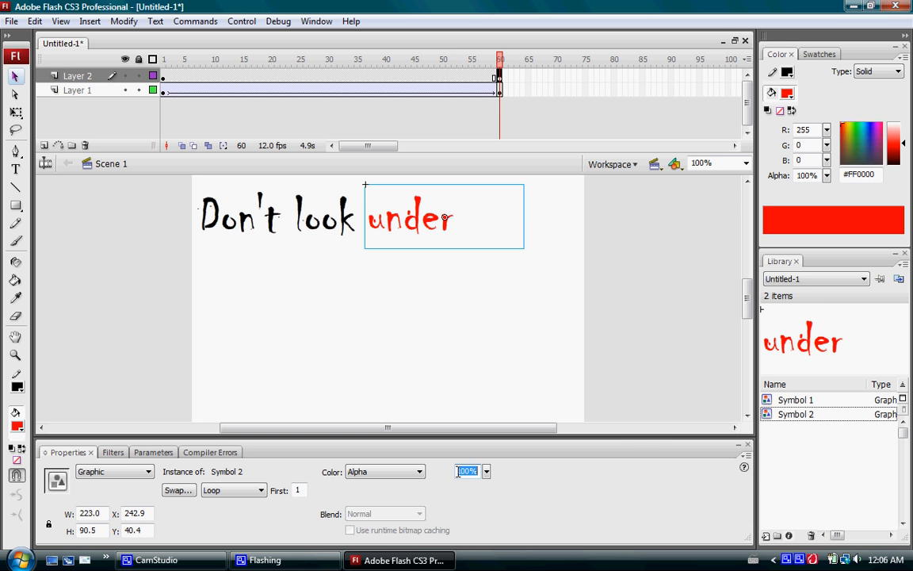
Create a motion tween between the keyframes at frames 1 and 60 on Layer 2.
{"action": "left_click", "coordinate": [455, 76]}
{"action": "right_click", "coordinate": [457, 78]}
{"action": "left_click", "coordinate": [519, 87]}
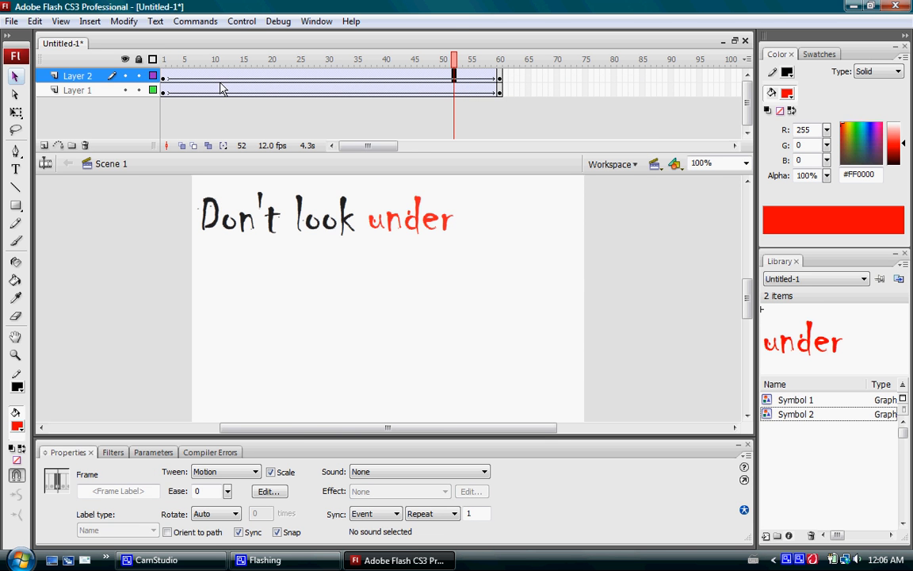
Rewind the timeline and play it to preview both text fade-ins together.
{"action": "left_click", "coordinate": [242, 22]}
{"action": "left_click", "coordinate": [258, 51]}
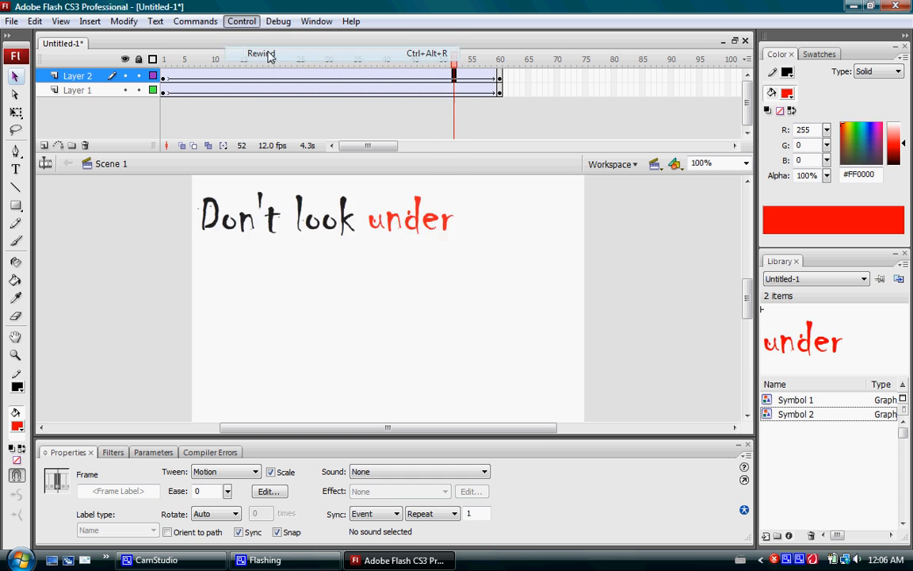
{"action": "left_click", "coordinate": [242, 21]}
{"action": "left_click", "coordinate": [255, 35]}
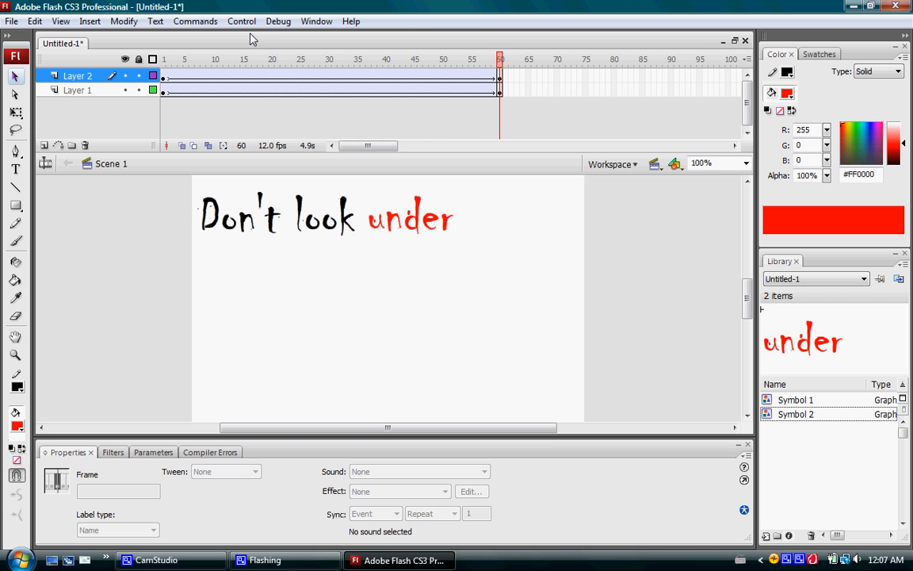
Insert a new layer above Layer 2 and add a keyframe at its frame 30.
{"action": "left_click", "coordinate": [89, 21]}
{"action": "mouse_move", "coordinate": [123, 61]}
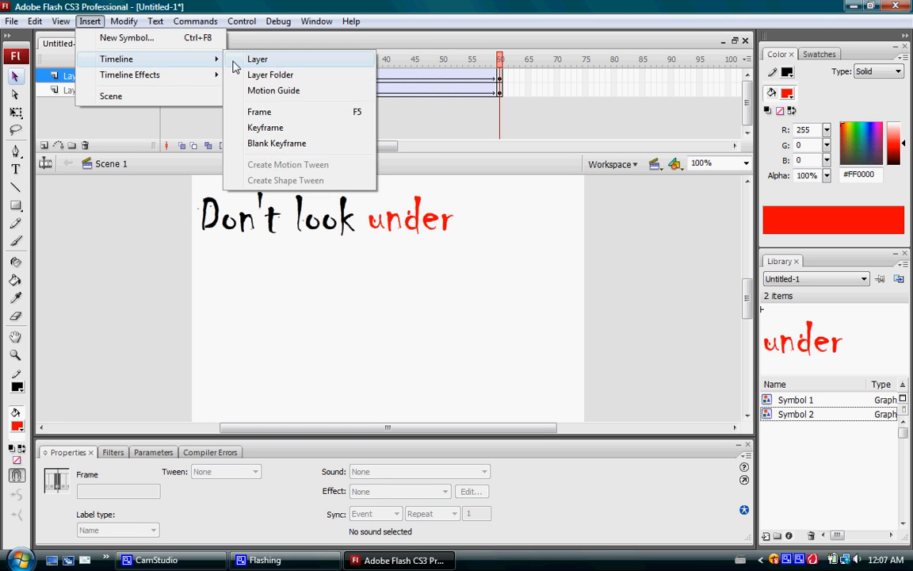
{"action": "left_click", "coordinate": [238, 63]}
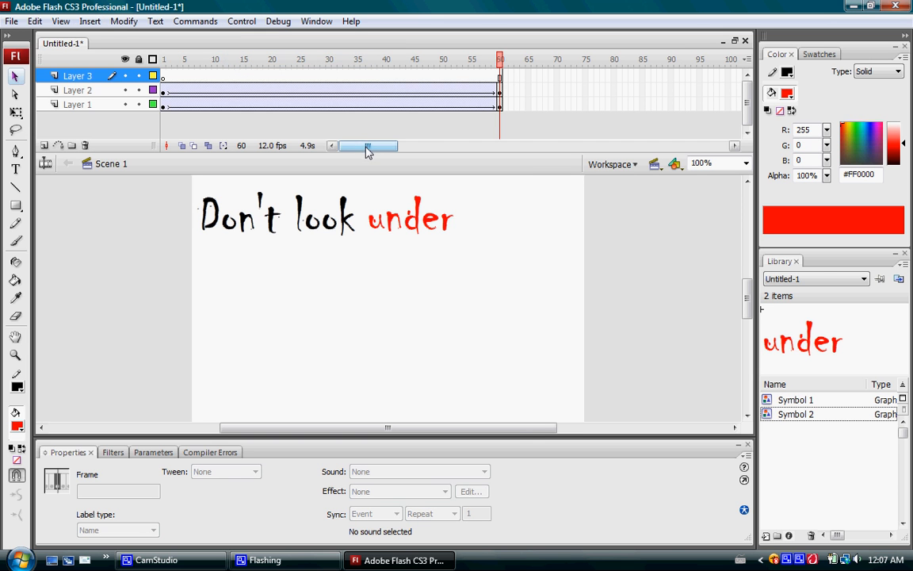
{"action": "left_click", "coordinate": [330, 77]}
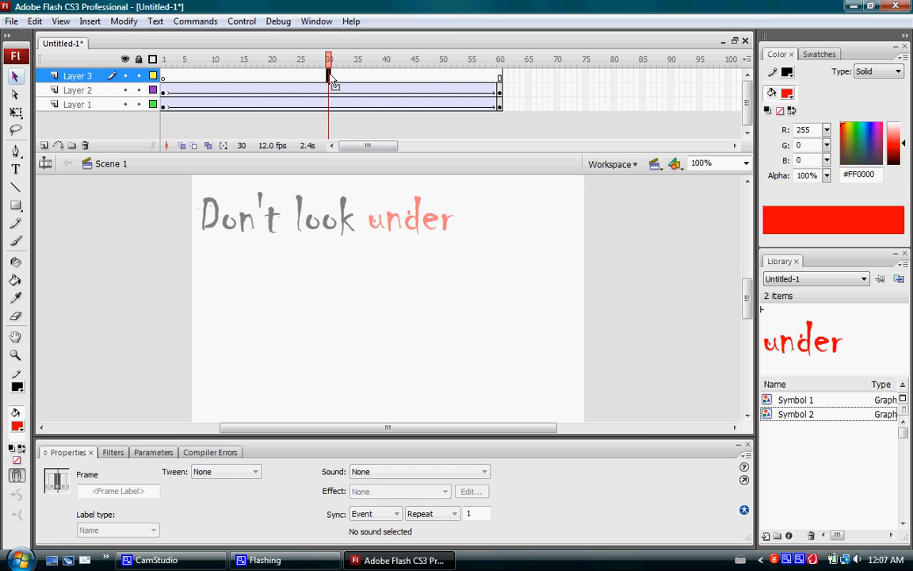
{"action": "right_click", "coordinate": [330, 78]}
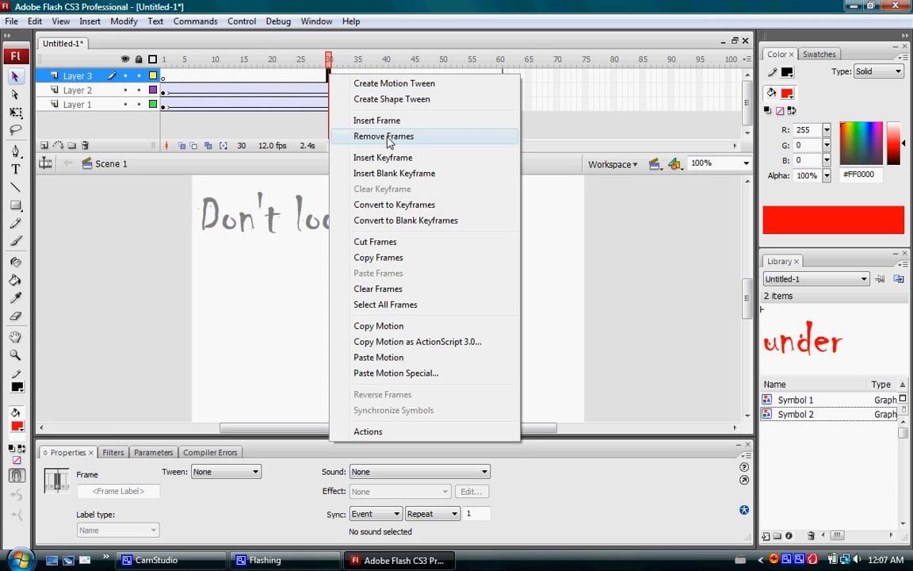
{"action": "left_click", "coordinate": [388, 157]}
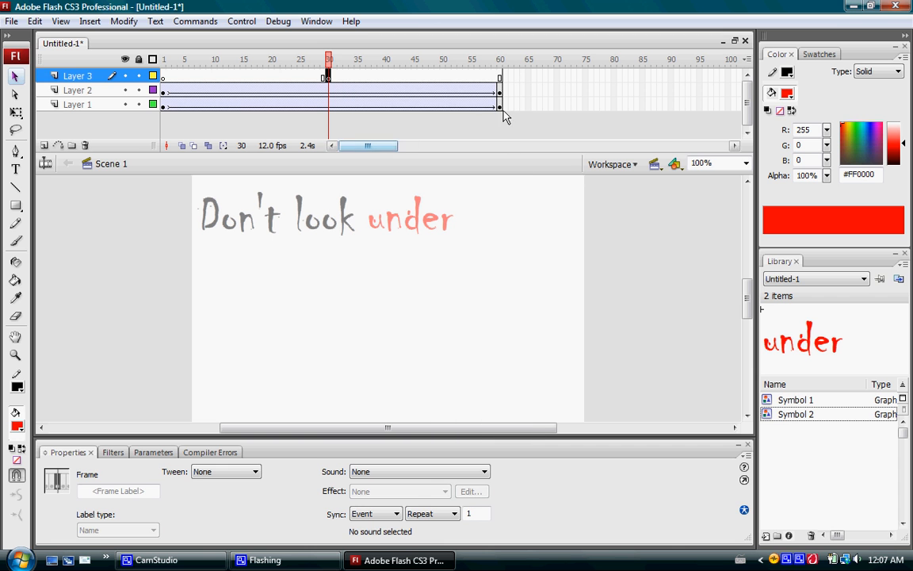
Add a text box about 194 px wide reading "the bed" on Layer 3, below the word "under".
{"action": "left_click", "coordinate": [15, 168]}
{"action": "left_click_drag", "start_coordinate": [528, 329], "coordinate": [554, 339]}
{"action": "type", "text": "the"}
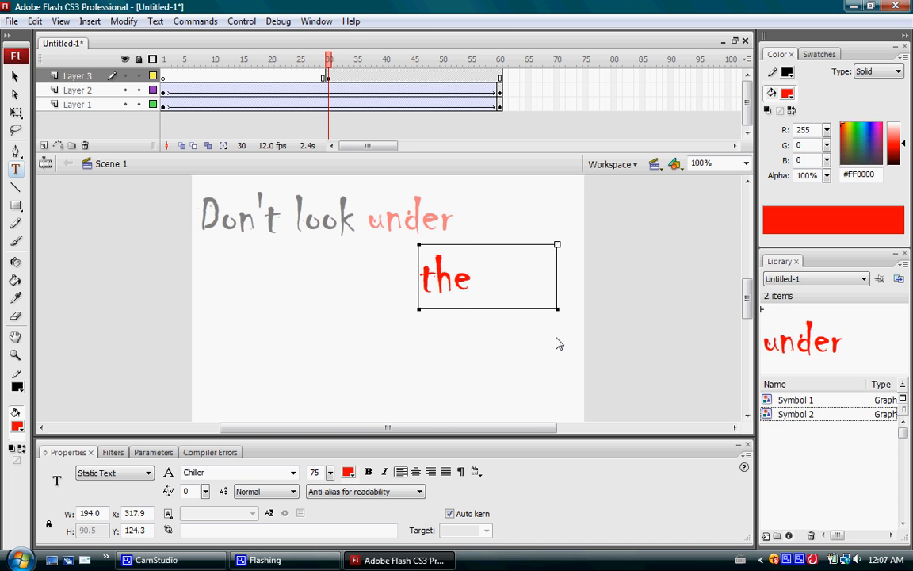
{"action": "type", "text": " bed"}
Color the word "the" black (#000000) and move the "the bed" text to about X 329, Y 183.
{"action": "left_click_drag", "start_coordinate": [473, 277], "coordinate": [413, 276]}
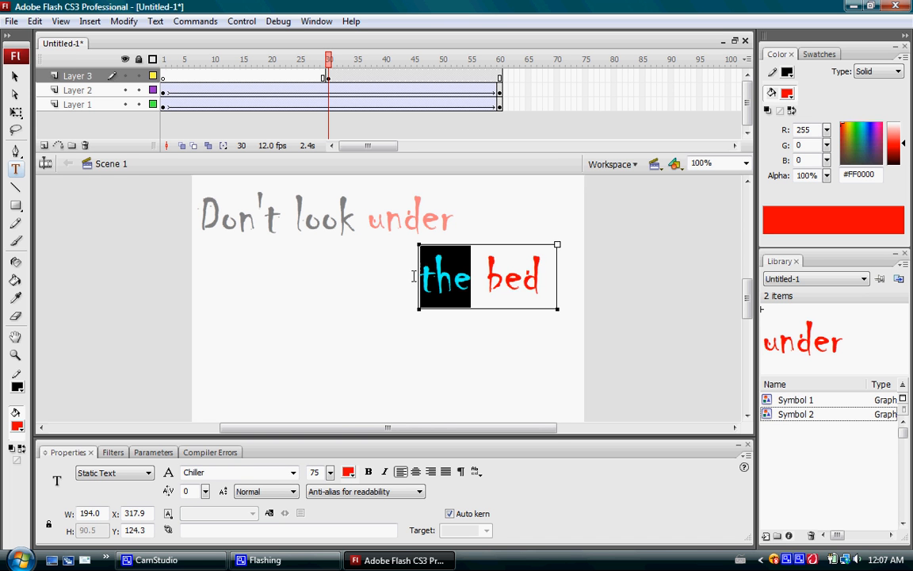
{"action": "left_click", "coordinate": [348, 471]}
{"action": "left_click", "coordinate": [325, 311]}
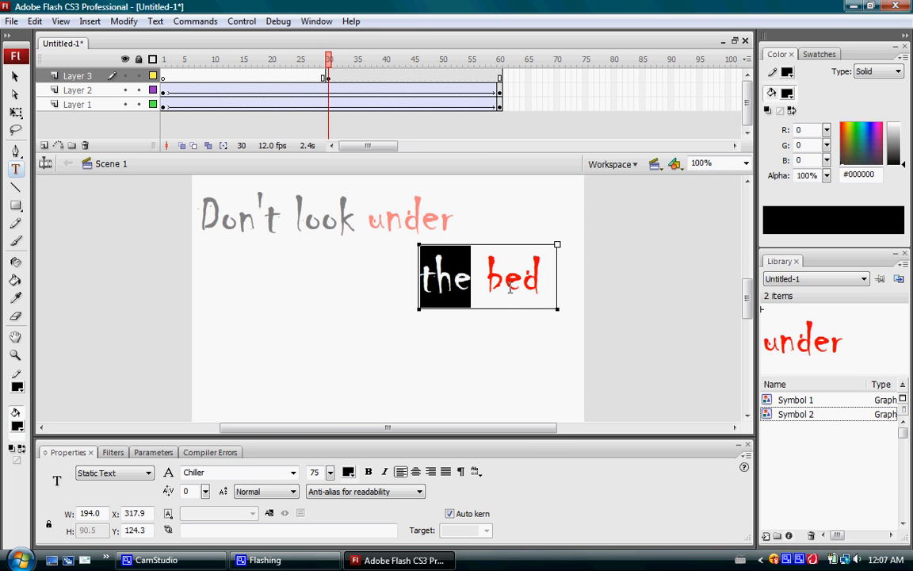
{"action": "left_click_drag", "start_coordinate": [507, 316], "coordinate": [517, 359]}
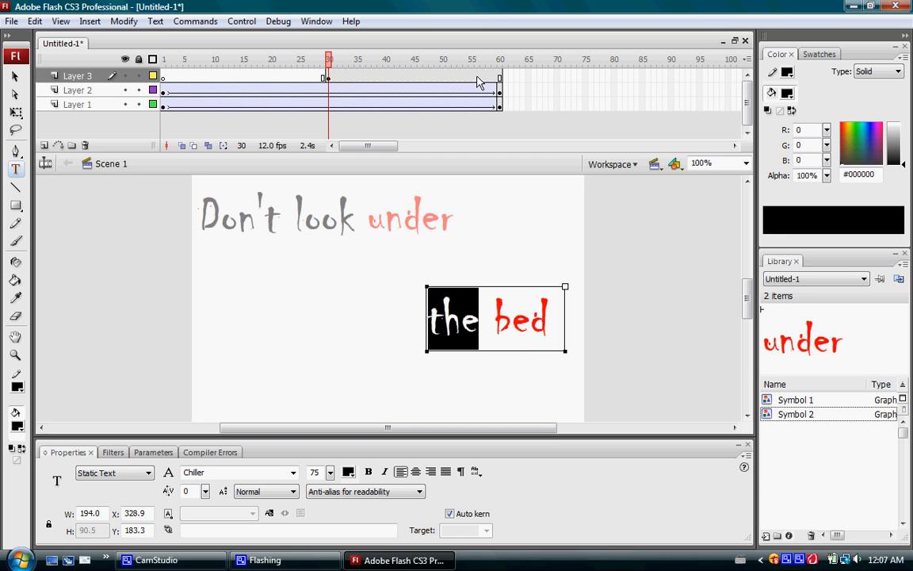
Insert a keyframe at frame 60 of Layer 3.
{"action": "left_click", "coordinate": [500, 78]}
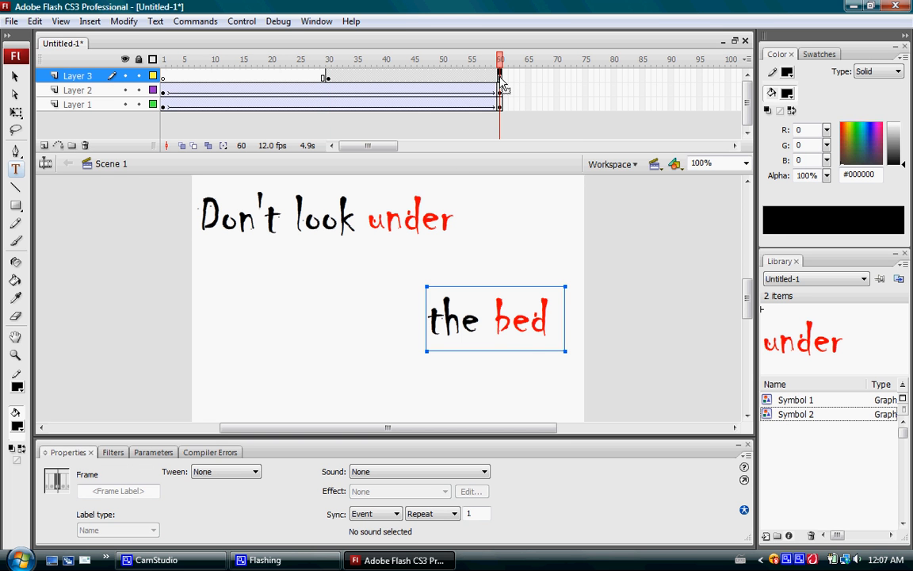
{"action": "right_click", "coordinate": [500, 78]}
{"action": "left_click", "coordinate": [539, 159]}
Convert the "the bed" text in the frame 30 keyframe of Layer 3 to a graphic symbol.
{"action": "left_click", "coordinate": [328, 78]}
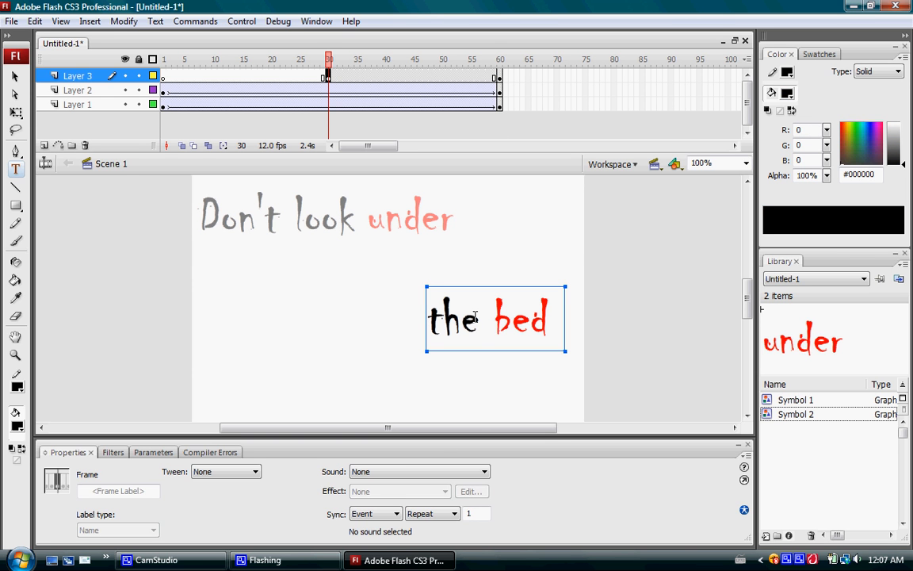
{"action": "key", "text": "v"}
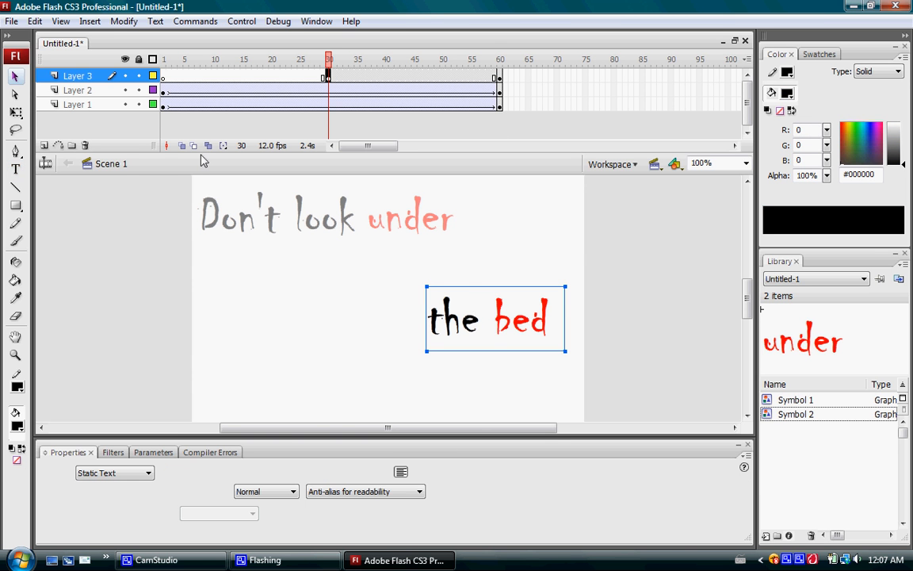
{"action": "left_click", "coordinate": [480, 305]}
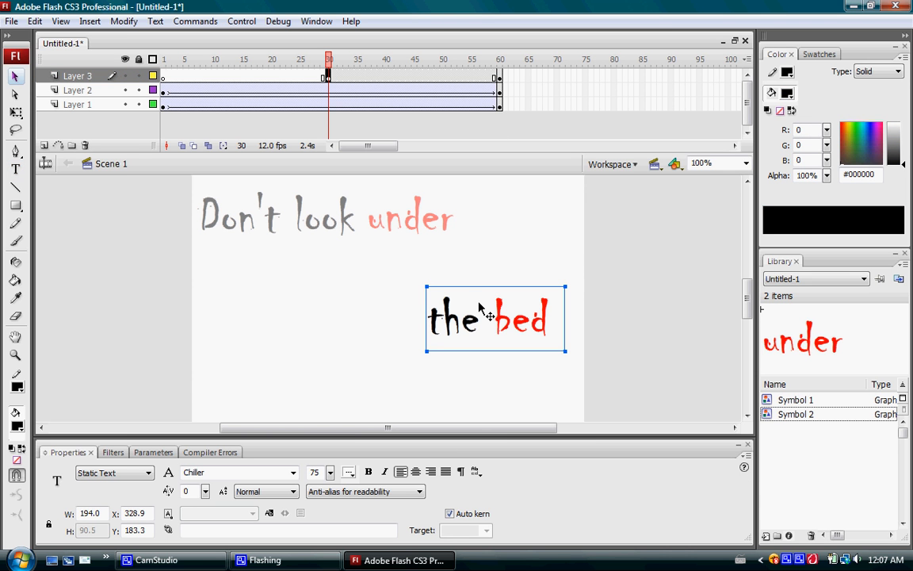
{"action": "right_click", "coordinate": [479, 309]}
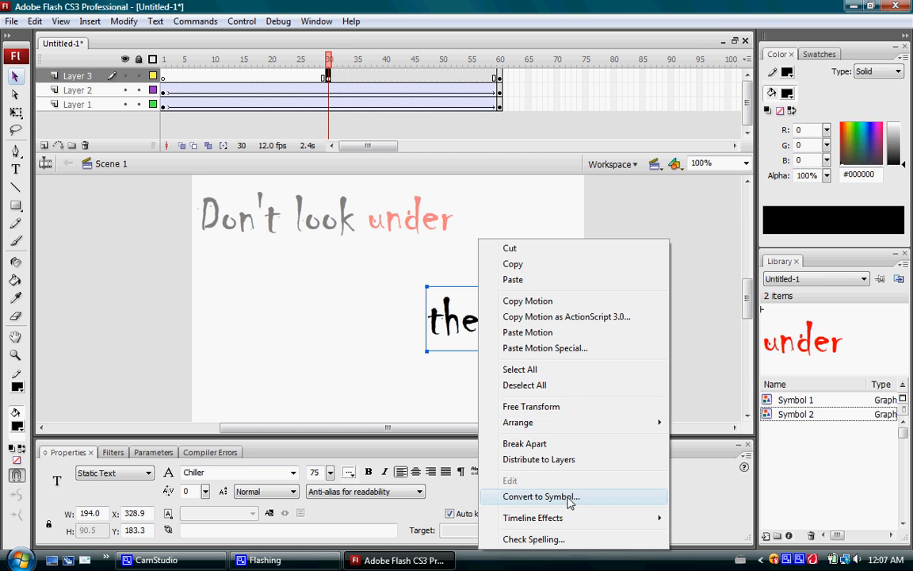
{"action": "left_click", "coordinate": [569, 497]}
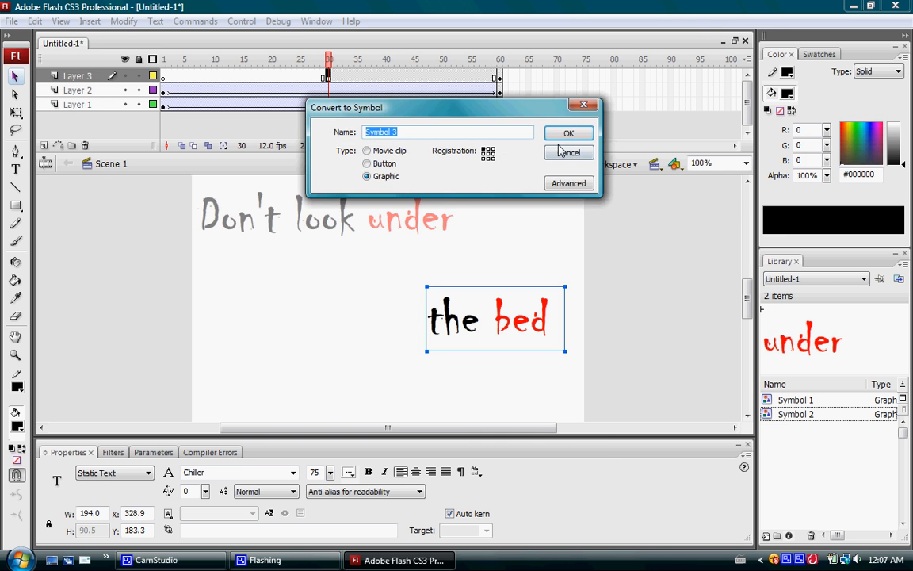
{"action": "left_click", "coordinate": [568, 133]}
Convert the "the bed" text in the frame 60 keyframe of Layer 3 to a graphic symbol.
{"action": "left_click", "coordinate": [500, 78]}
{"action": "left_click", "coordinate": [501, 317]}
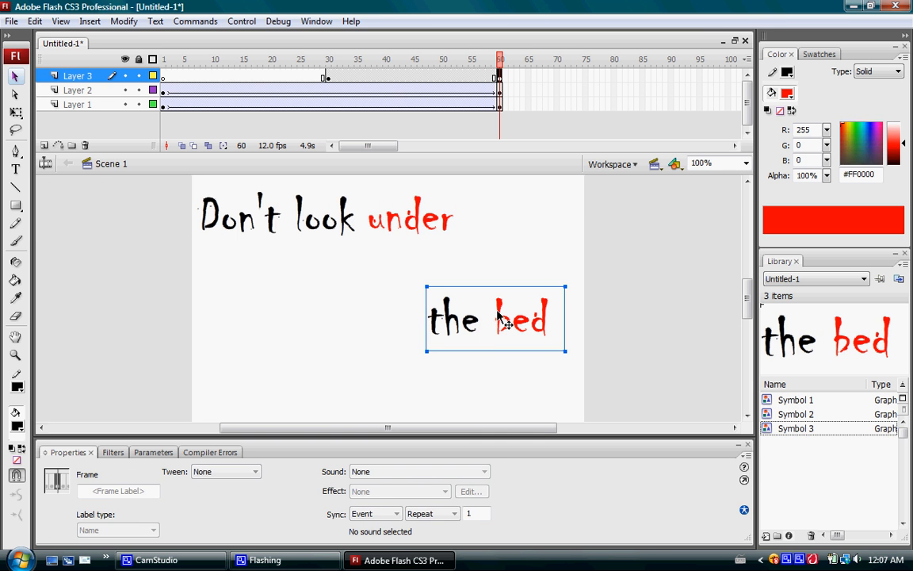
{"action": "right_click", "coordinate": [498, 313]}
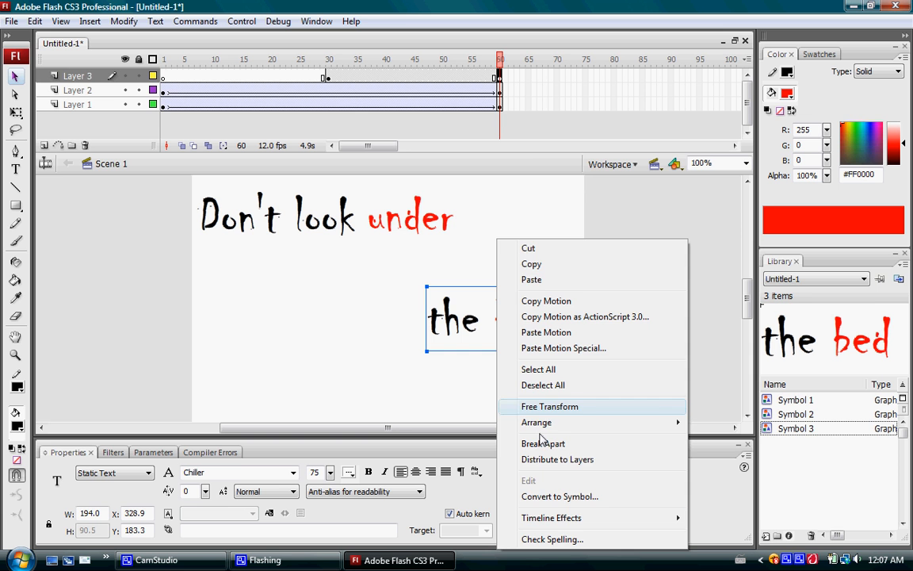
{"action": "left_click", "coordinate": [566, 498]}
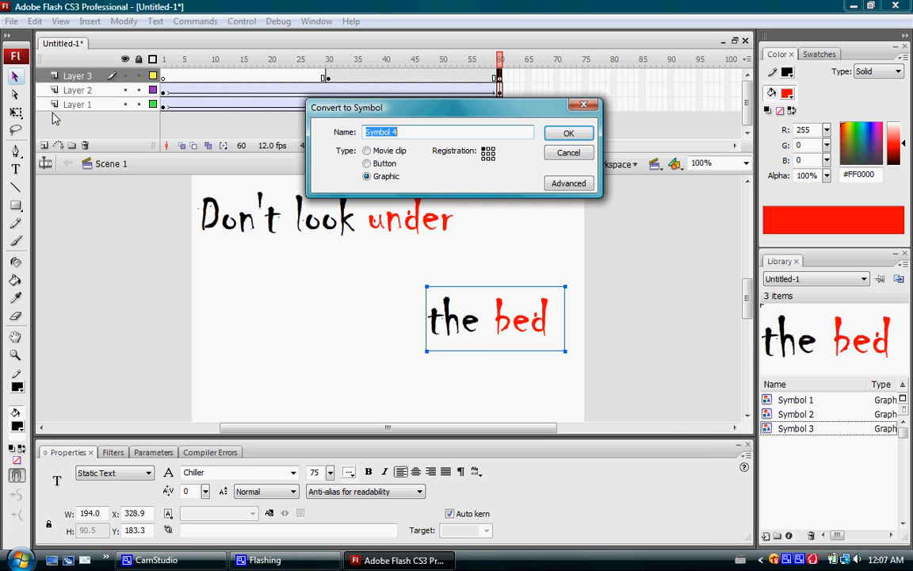
{"action": "left_click", "coordinate": [564, 135]}
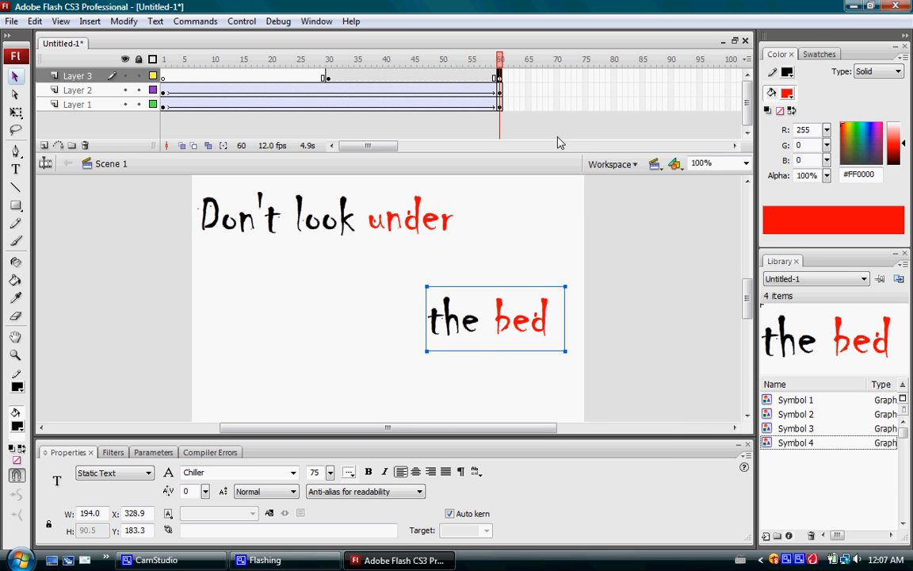
Set the alpha of the "the bed" symbol in the frame 30 keyframe of Layer 3 to 0%.
{"action": "left_click", "coordinate": [328, 77]}
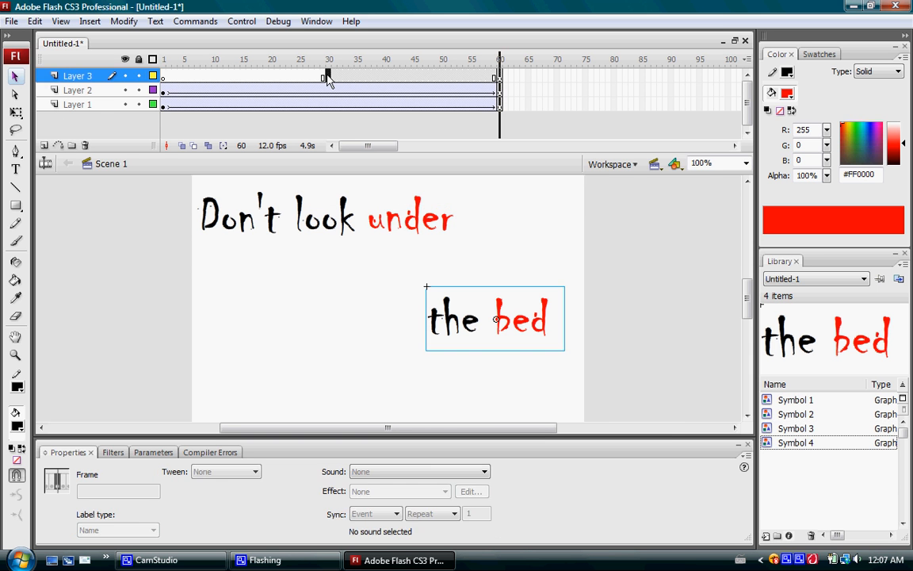
{"action": "left_click", "coordinate": [475, 326]}
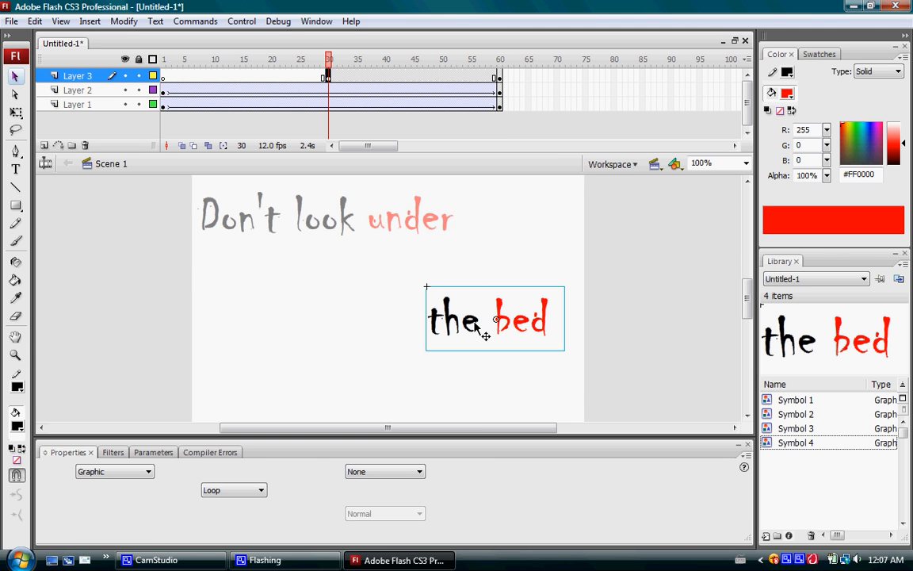
{"action": "left_click", "coordinate": [397, 471]}
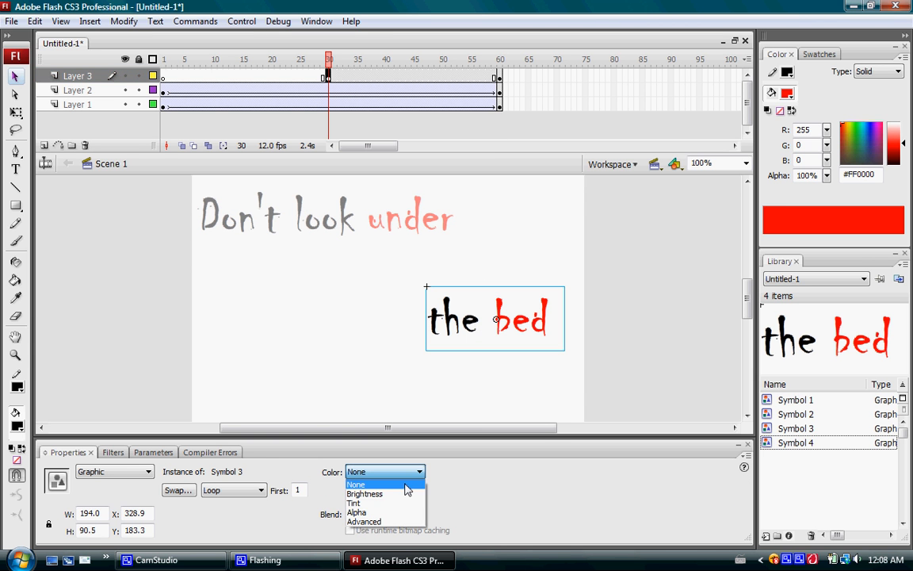
{"action": "left_click", "coordinate": [393, 512]}
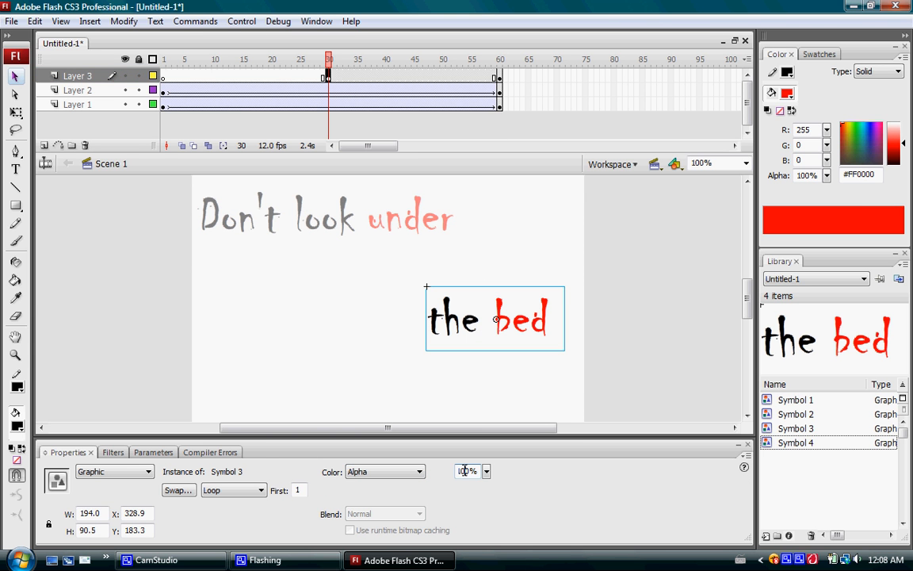
{"action": "double_click", "coordinate": [464, 471]}
{"action": "type", "text": "0"}
{"action": "key", "text": "Return"}
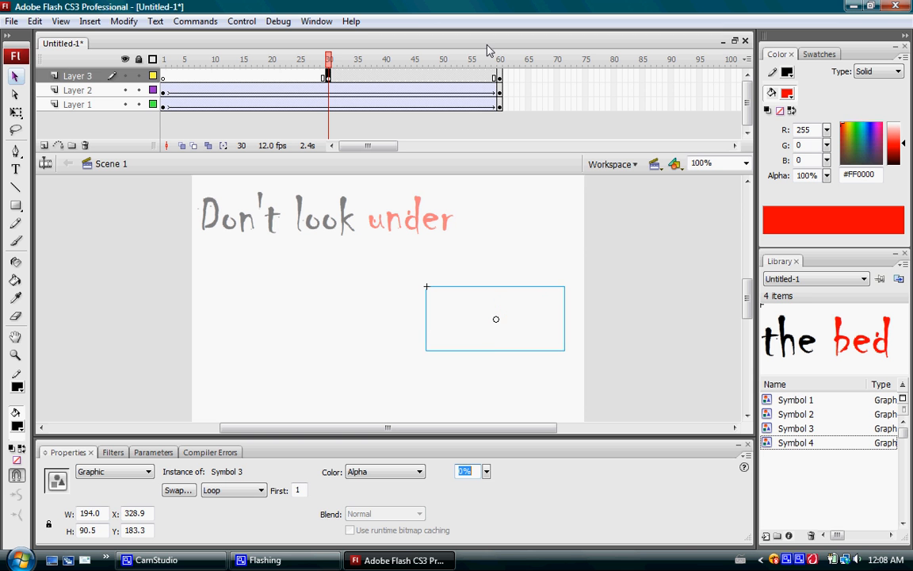
Apply an Alpha color effect of 100% to the "the bed" symbol in the frame 60 keyframe of Layer 3.
{"action": "left_click", "coordinate": [500, 77]}
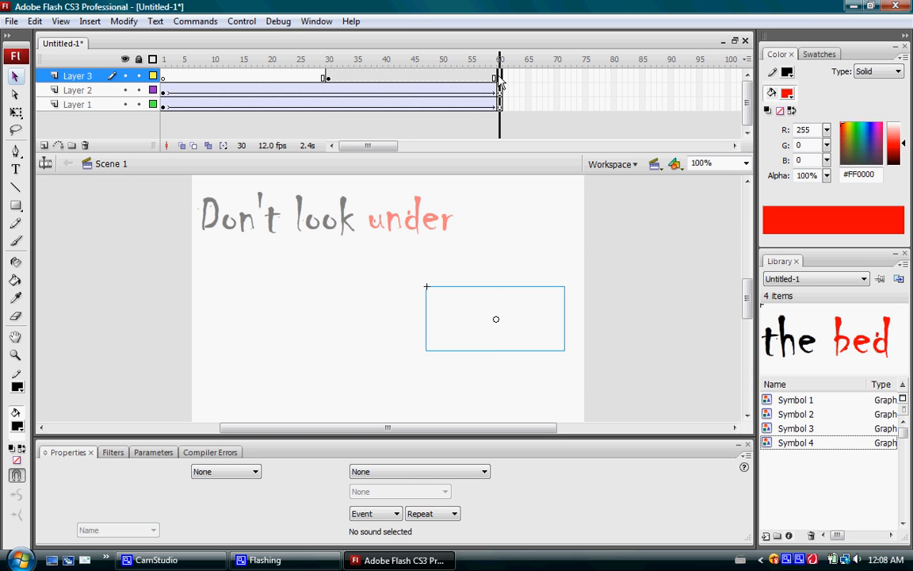
{"action": "left_click", "coordinate": [469, 333]}
{"action": "left_click", "coordinate": [416, 472]}
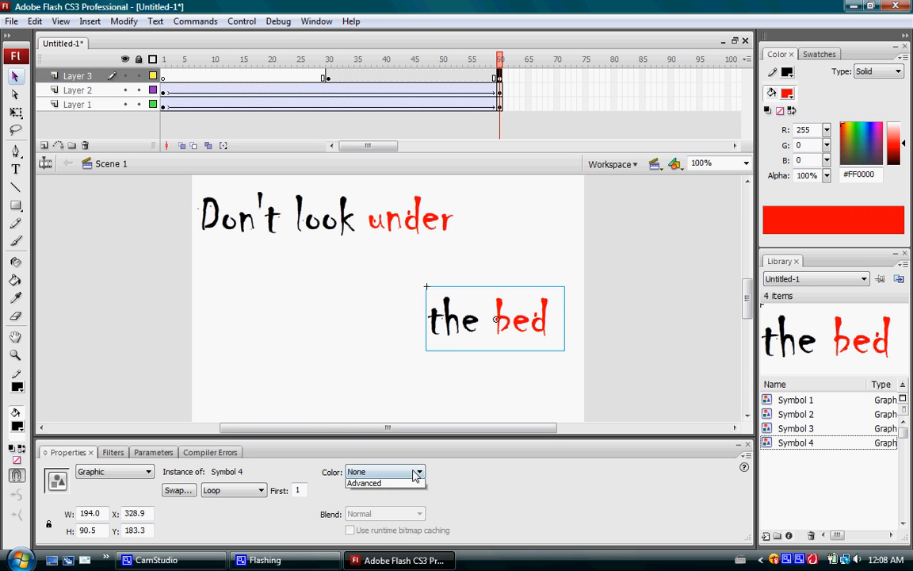
{"action": "left_click", "coordinate": [385, 510]}
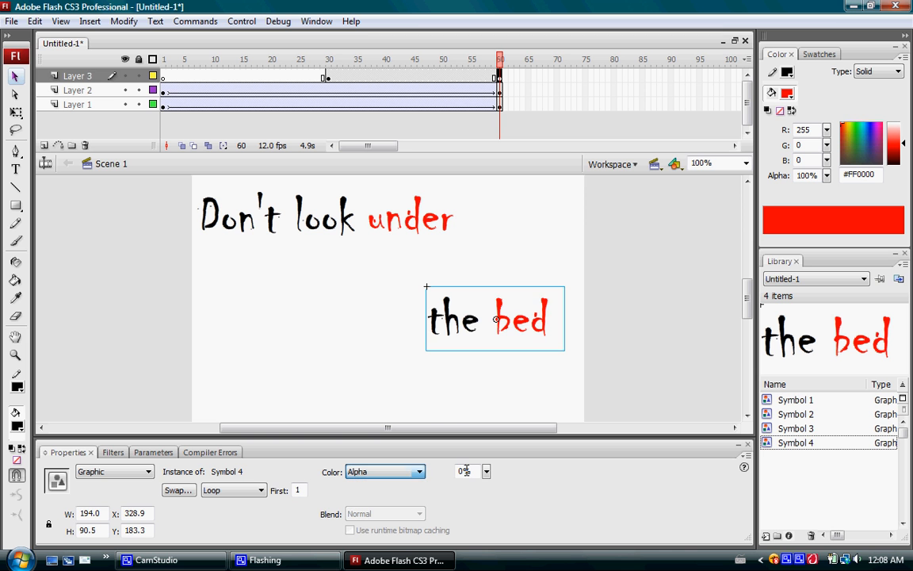
{"action": "double_click", "coordinate": [457, 471]}
{"action": "type", "text": "100"}
{"action": "key", "text": "Return"}
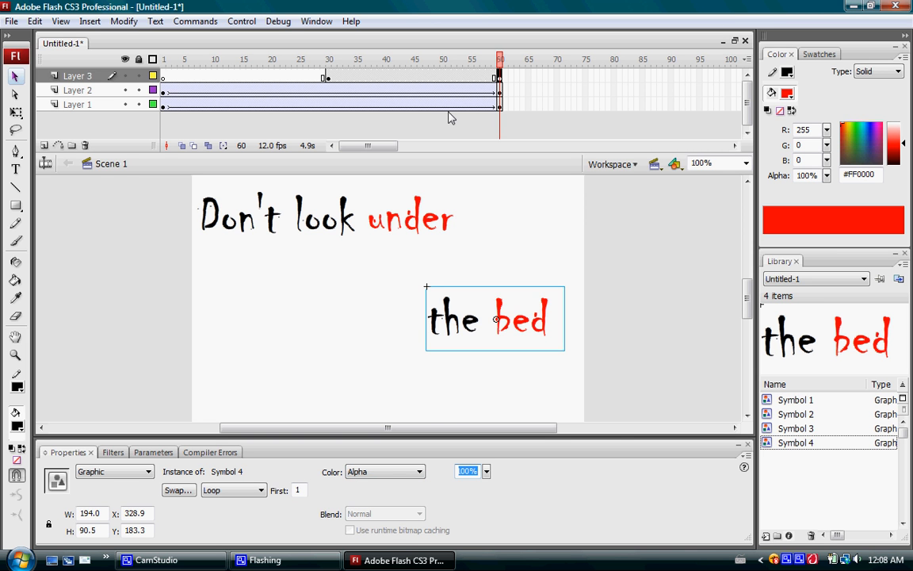
Create a motion tween between the frame 30 and frame 60 keyframes of Layer 3.
{"action": "left_click", "coordinate": [432, 80]}
{"action": "right_click", "coordinate": [432, 79]}
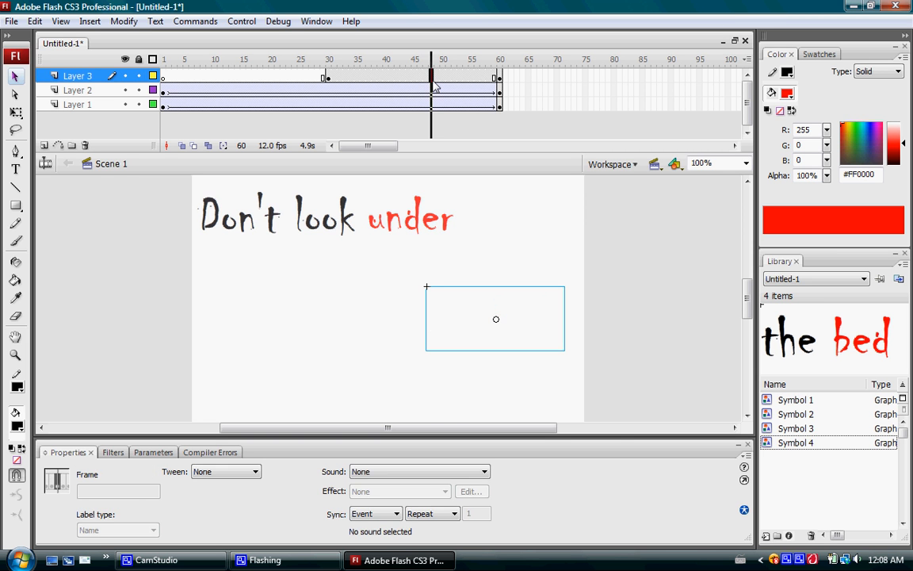
{"action": "left_click", "coordinate": [497, 90]}
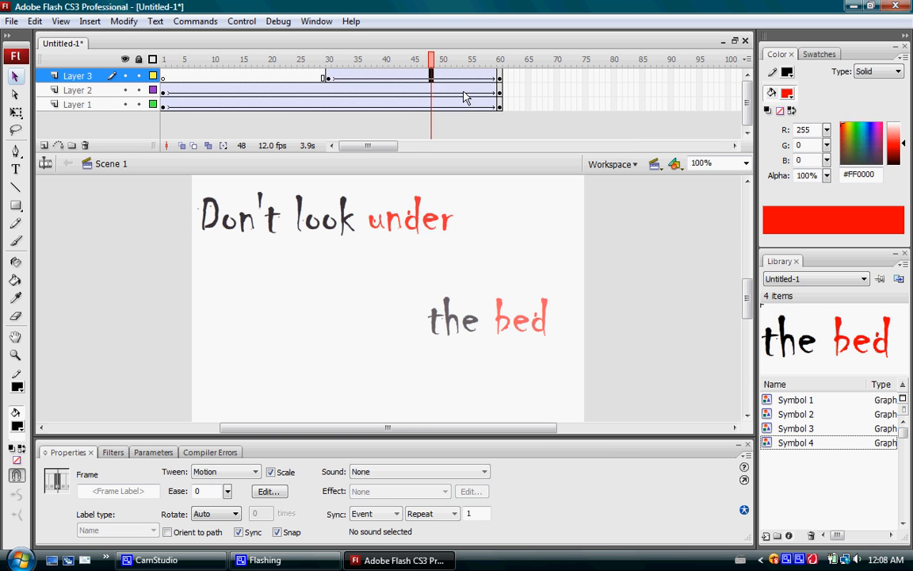
Insert keyframes at frame 115 of Layer 3, Layer 2 and Layer 1.
{"action": "left_click_drag", "start_coordinate": [382, 147], "coordinate": [416, 147]}
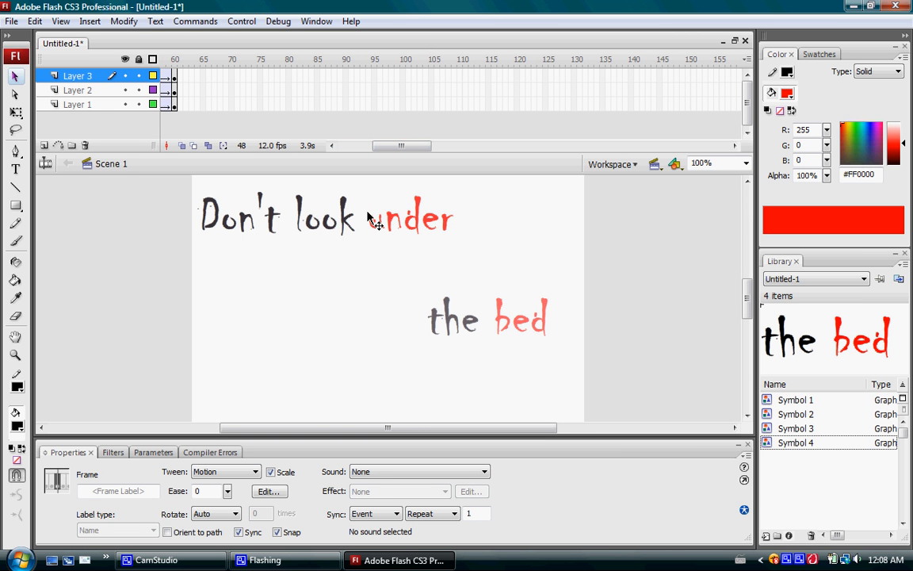
{"action": "left_click", "coordinate": [175, 90]}
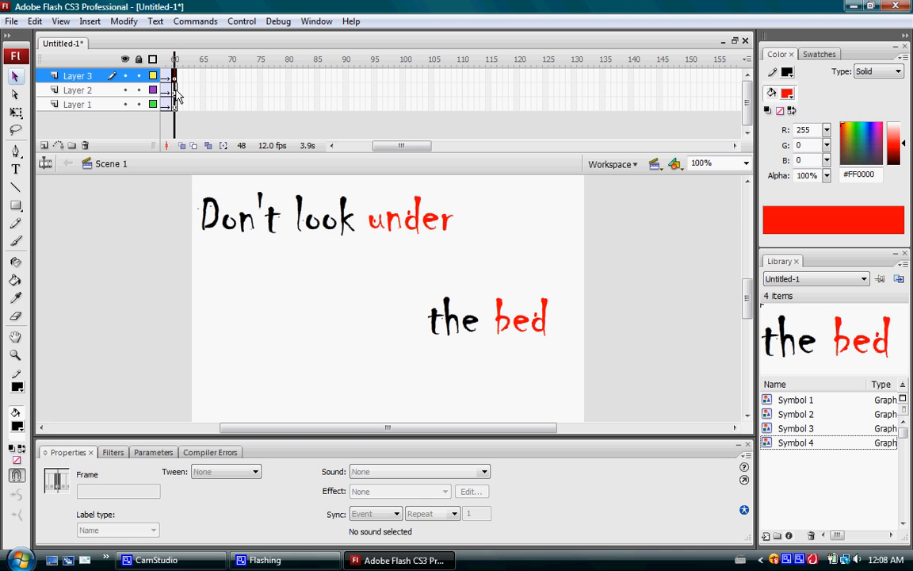
{"action": "left_click", "coordinate": [488, 76]}
{"action": "right_click", "coordinate": [490, 79]}
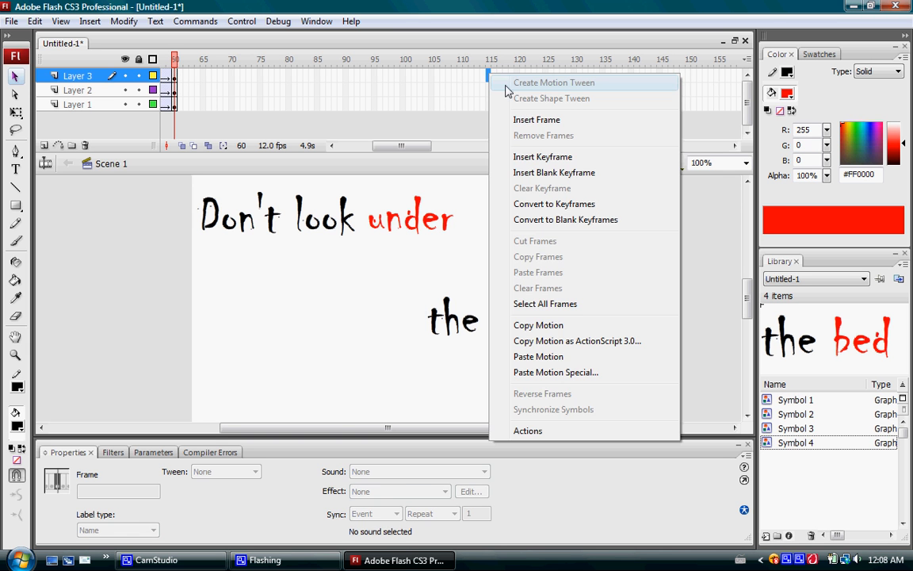
{"action": "left_click", "coordinate": [563, 160]}
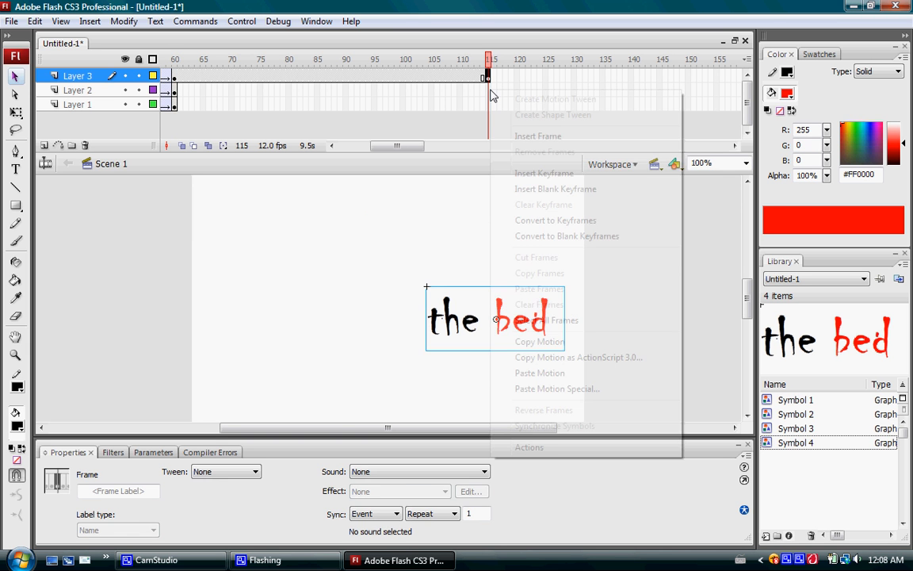
{"action": "right_click", "coordinate": [489, 90]}
{"action": "left_click", "coordinate": [552, 174]}
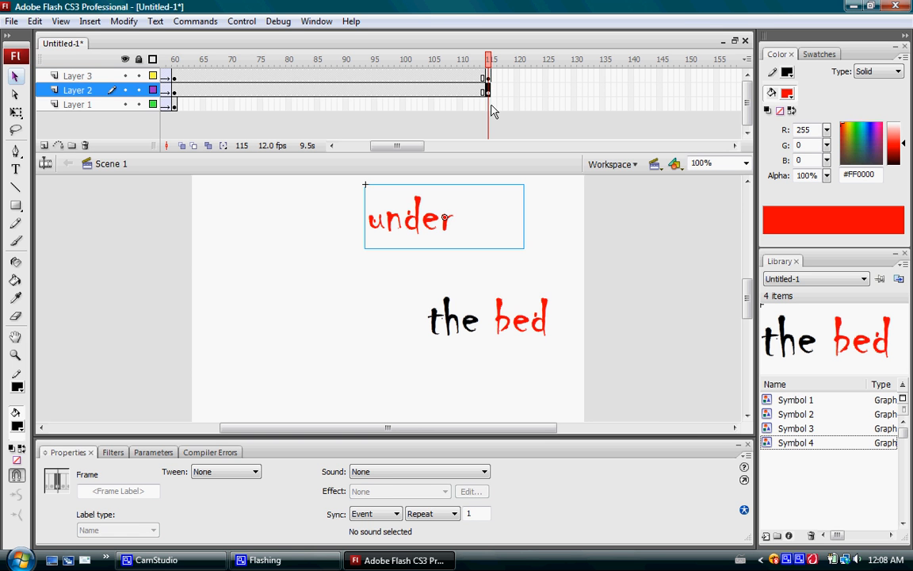
{"action": "right_click", "coordinate": [489, 106]}
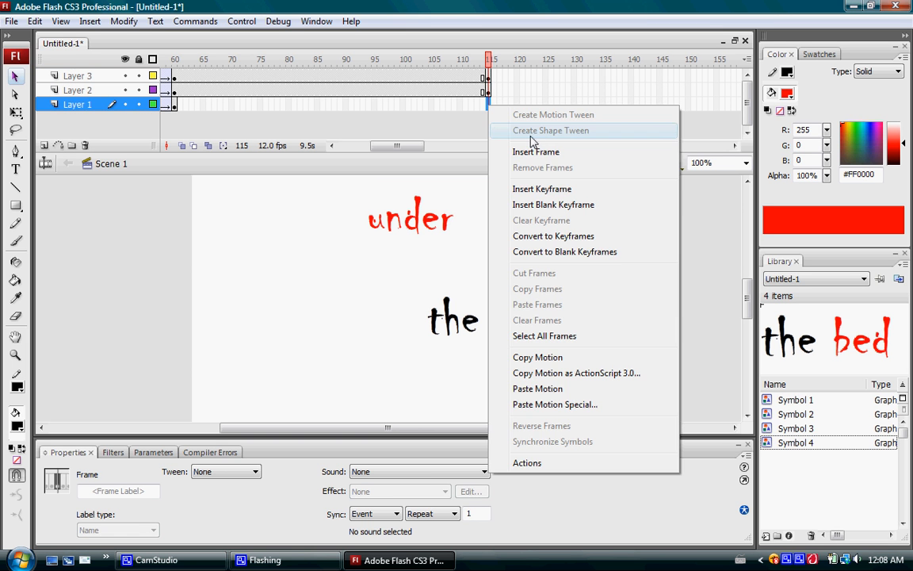
{"action": "left_click", "coordinate": [560, 192]}
Move "under" beneath "the bed" to about X 340, Y 256 at frame 115 of Layer 2 and motion-tween it from frame 60.
{"action": "left_click_drag", "start_coordinate": [420, 146], "coordinate": [412, 147]}
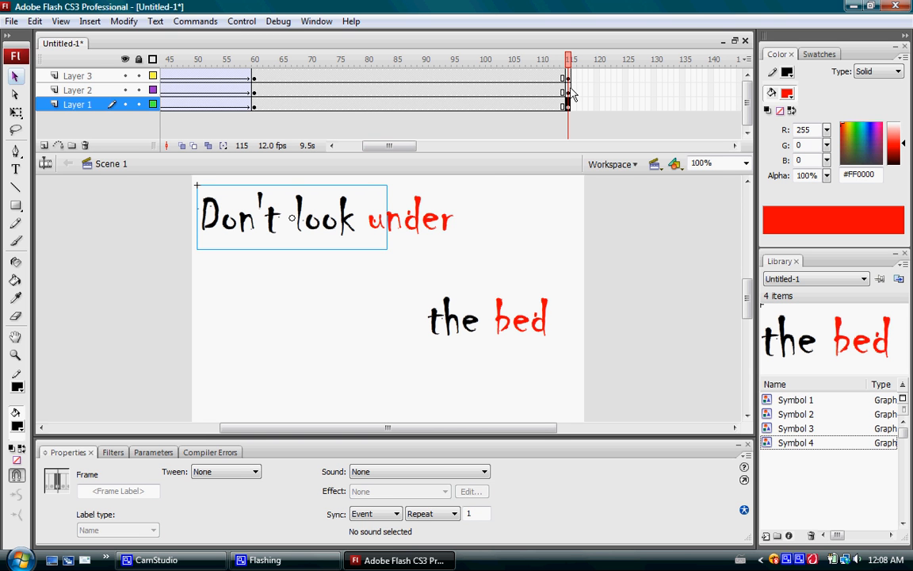
{"action": "left_click", "coordinate": [568, 90]}
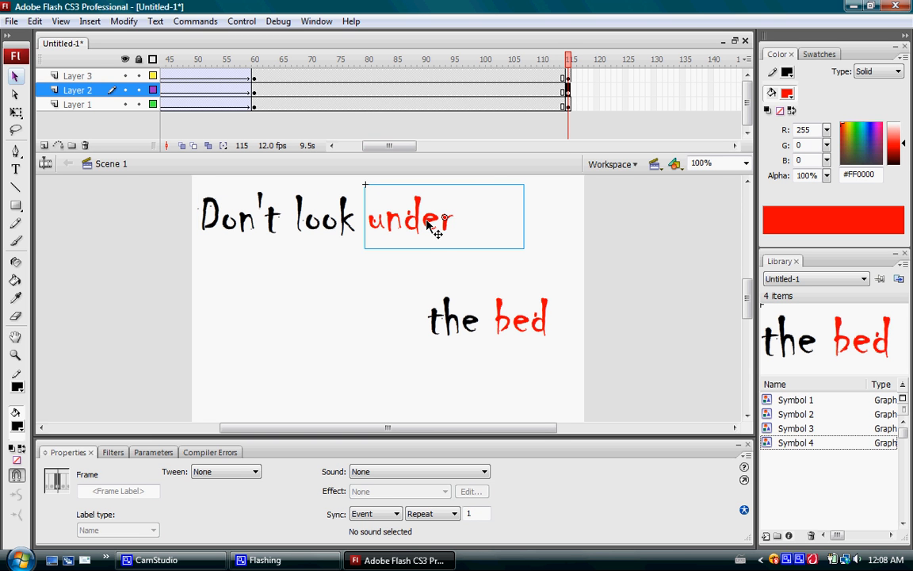
{"action": "left_click_drag", "start_coordinate": [426, 220], "coordinate": [498, 380]}
{"action": "left_click", "coordinate": [567, 90]}
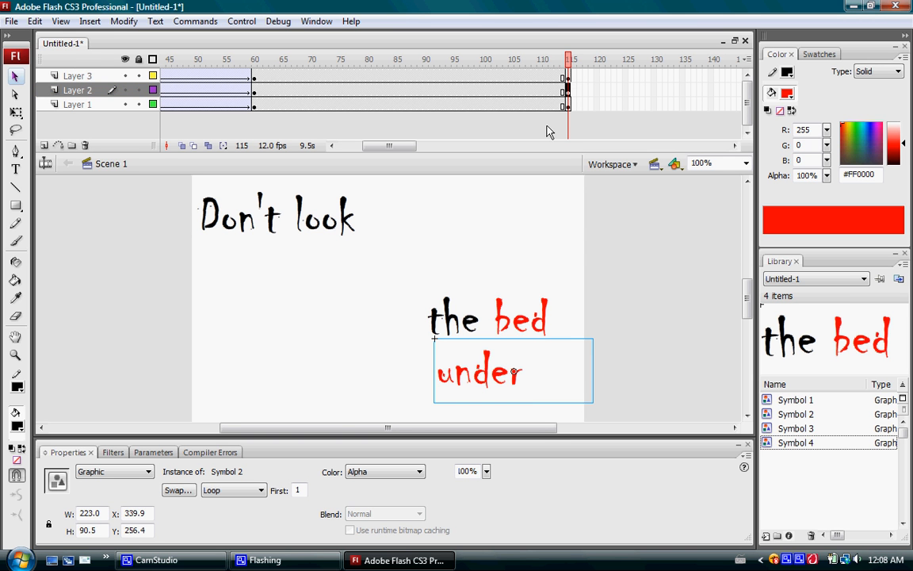
{"action": "right_click", "coordinate": [516, 93]}
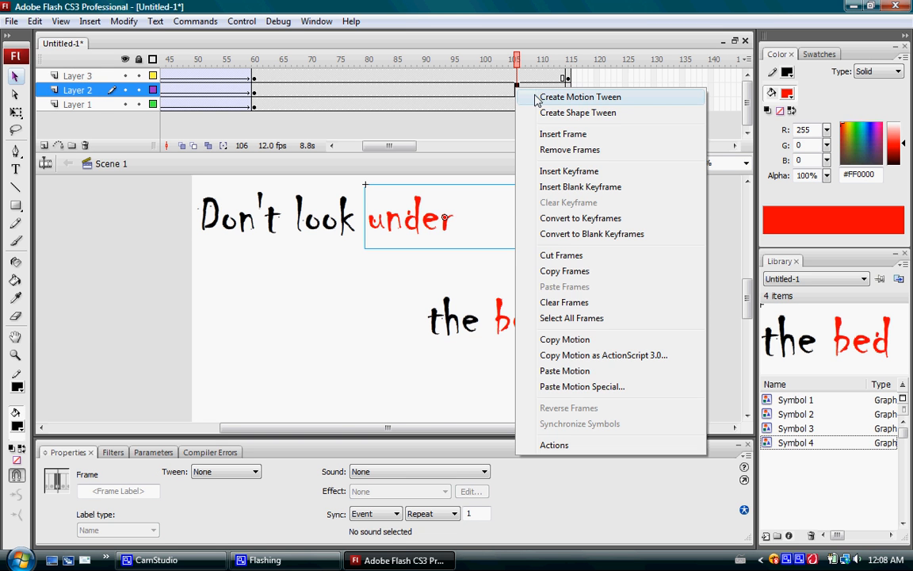
{"action": "left_click", "coordinate": [537, 100]}
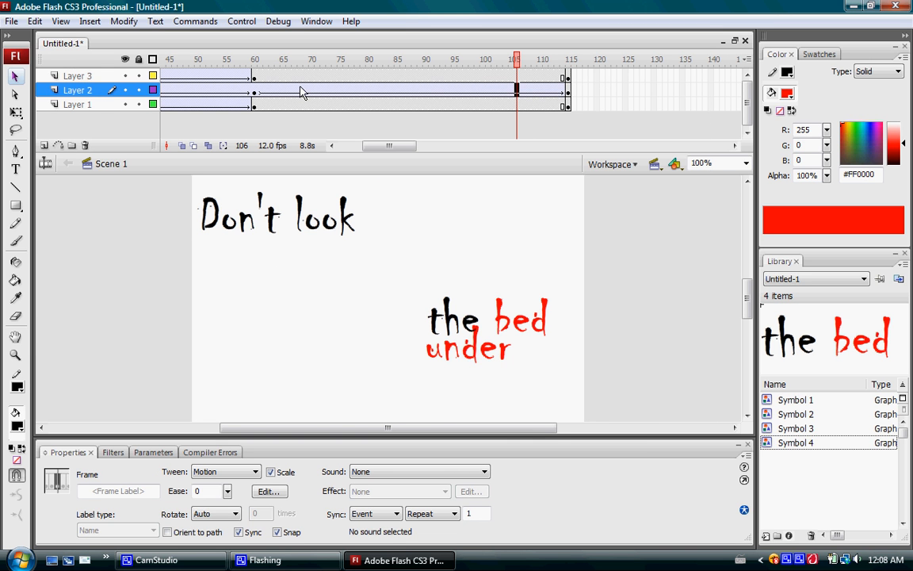
Move "Don't look" off the stage past its right edge at frame 115 of Layer 1 and motion-tween it from frame 60.
{"action": "left_click", "coordinate": [436, 104]}
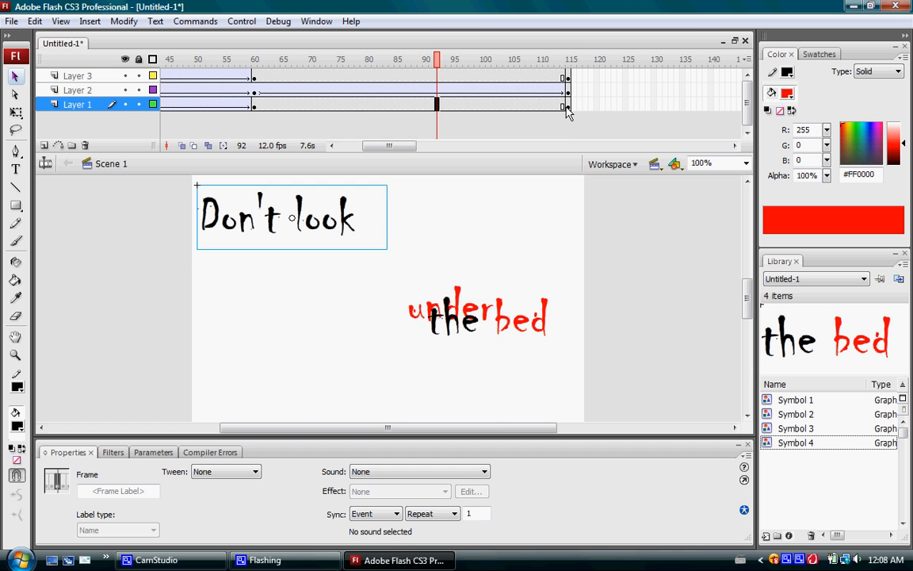
{"action": "left_click", "coordinate": [567, 105]}
{"action": "left_click", "coordinate": [327, 222]}
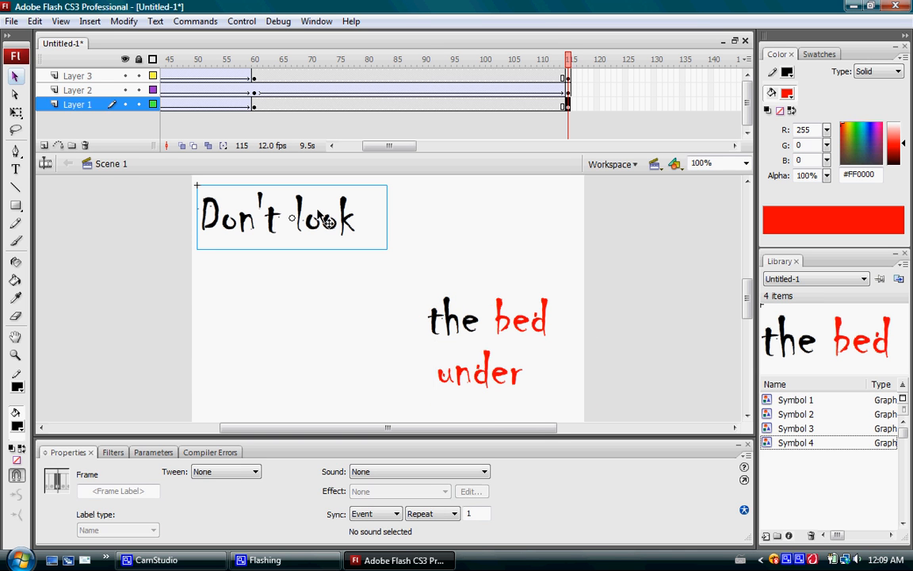
{"action": "left_click_drag", "start_coordinate": [328, 221], "coordinate": [708, 205]}
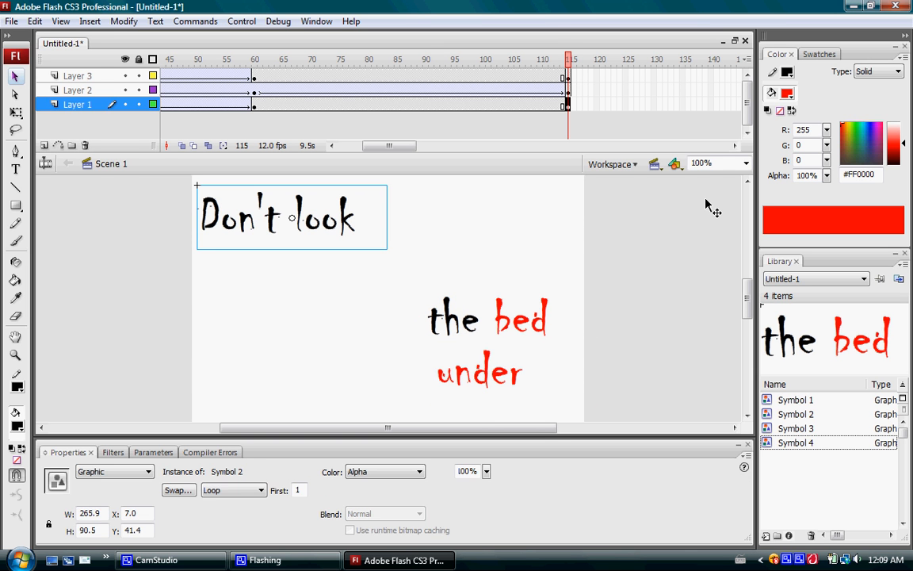
{"action": "right_click", "coordinate": [510, 106]}
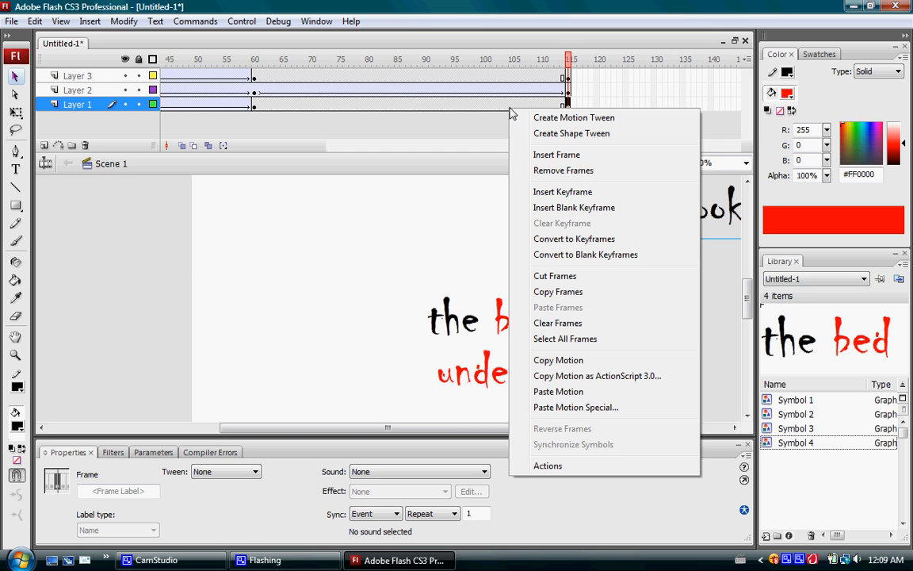
{"action": "left_click", "coordinate": [546, 118]}
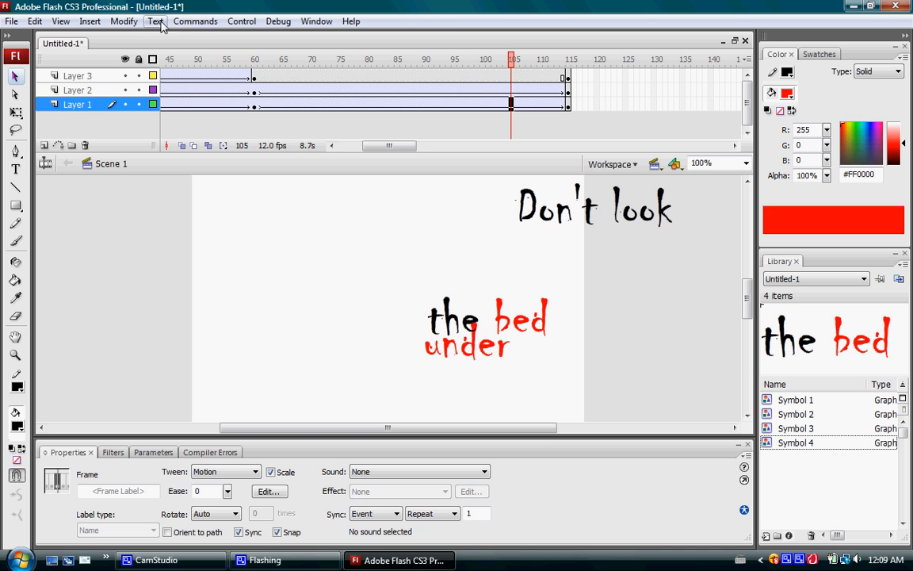
Rewind the movie and play it through to preview the text animation.
{"action": "left_click", "coordinate": [233, 22]}
{"action": "left_click", "coordinate": [262, 53]}
{"action": "left_click", "coordinate": [240, 21]}
{"action": "left_click", "coordinate": [258, 43]}
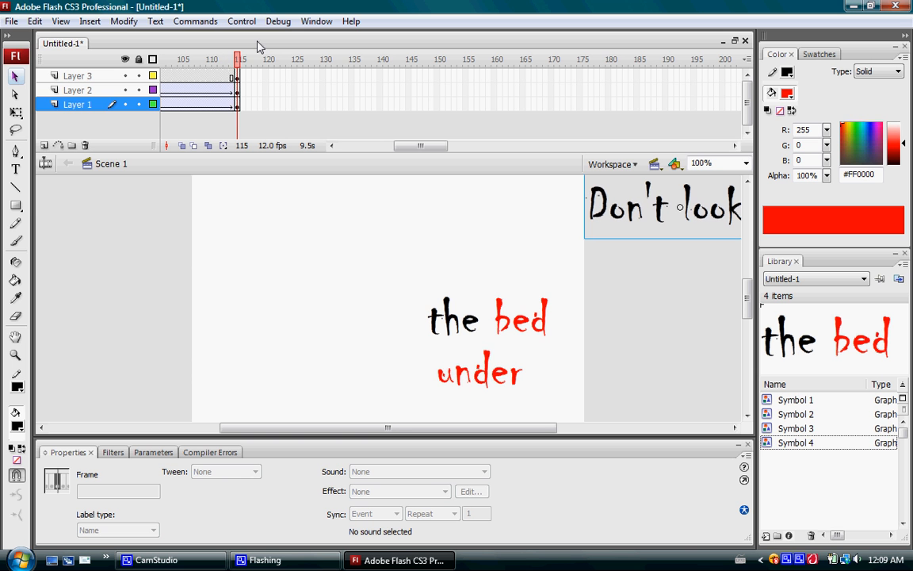
Insert a new layer directly above Layer 1.
{"action": "left_click_drag", "start_coordinate": [426, 153], "coordinate": [368, 152]}
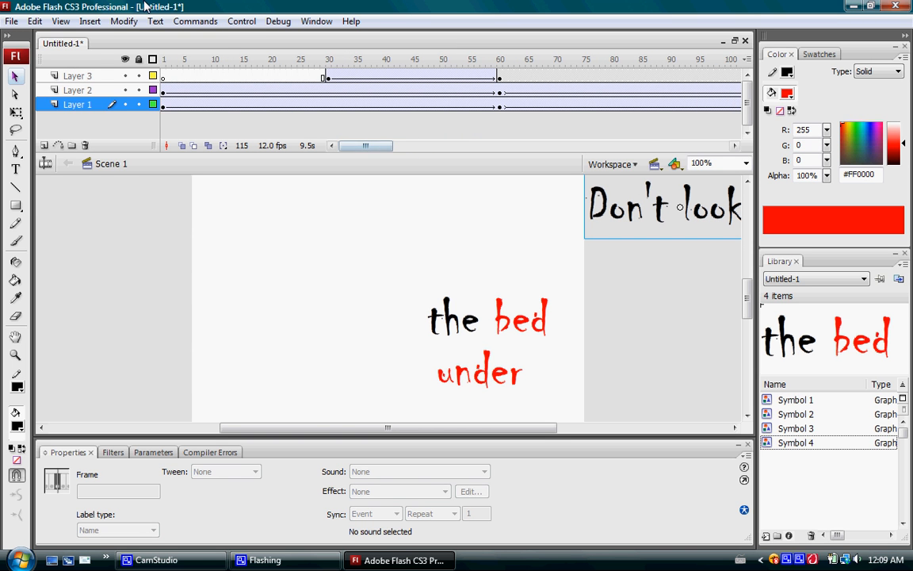
{"action": "left_click", "coordinate": [89, 22]}
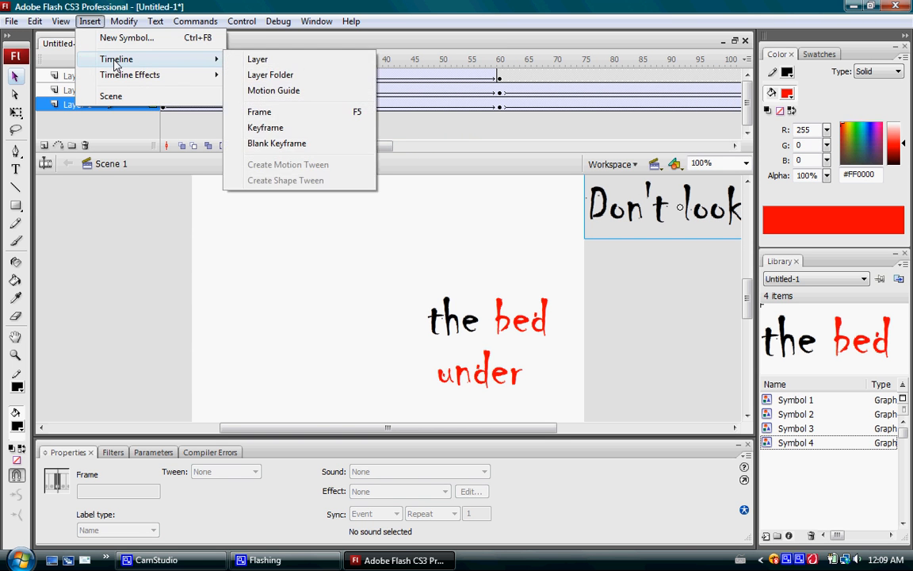
{"action": "left_click", "coordinate": [228, 61]}
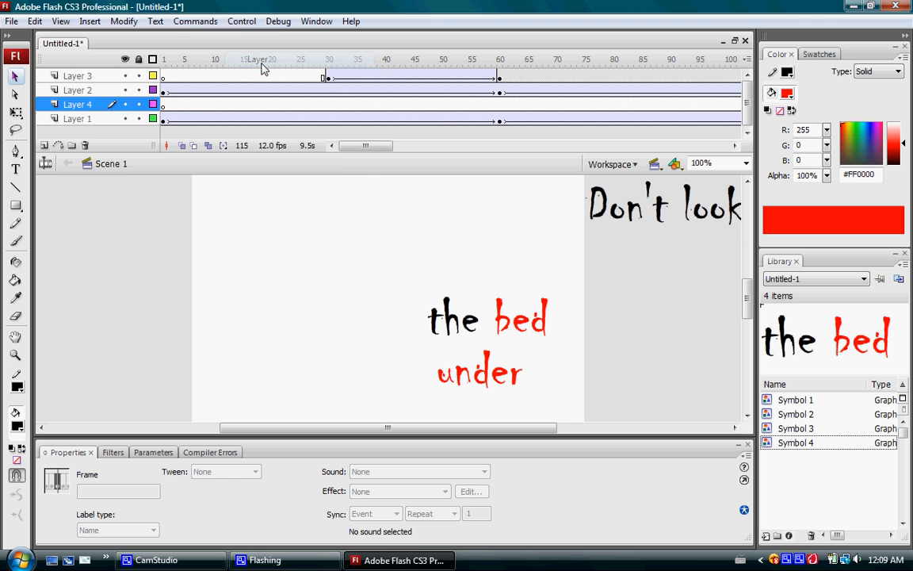
Import the sound file "Halloween Sound Effects 1 Suspense Effects" from the Music folder into the library.
{"action": "left_click", "coordinate": [12, 21]}
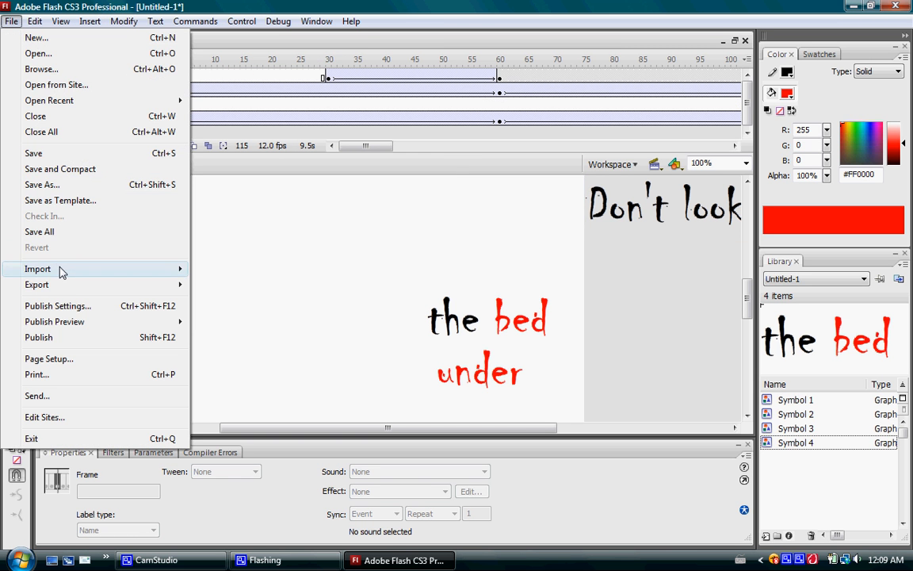
{"action": "mouse_move", "coordinate": [59, 271]}
{"action": "left_click", "coordinate": [221, 287]}
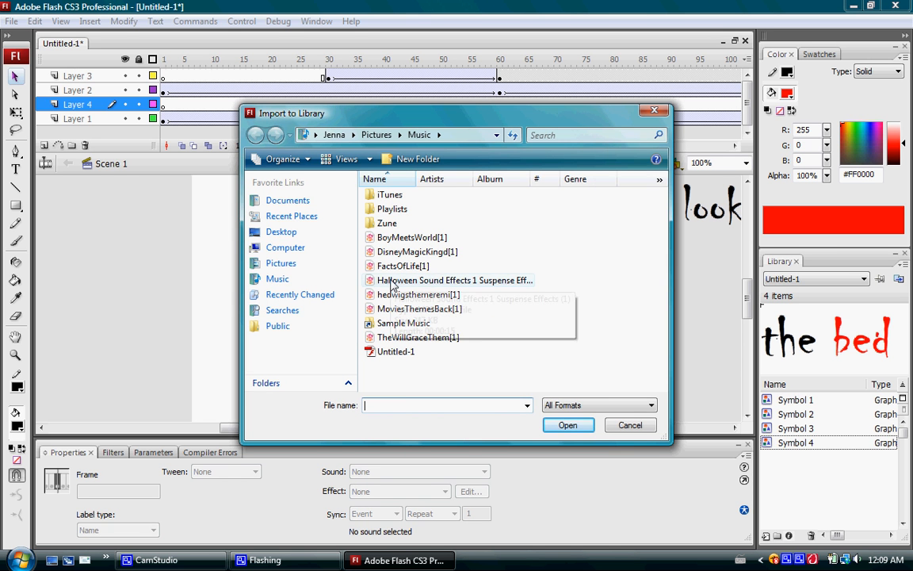
{"action": "left_click", "coordinate": [428, 280]}
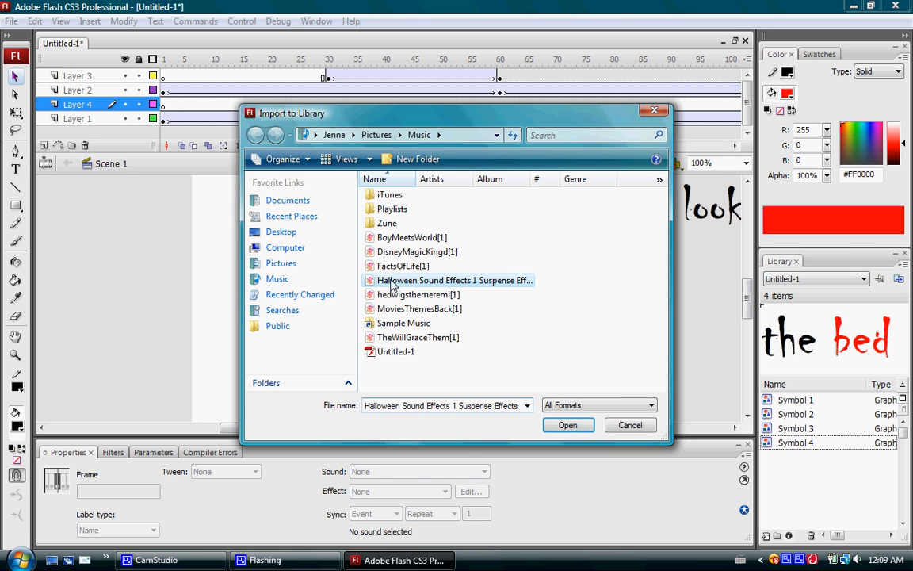
{"action": "left_click", "coordinate": [568, 425]}
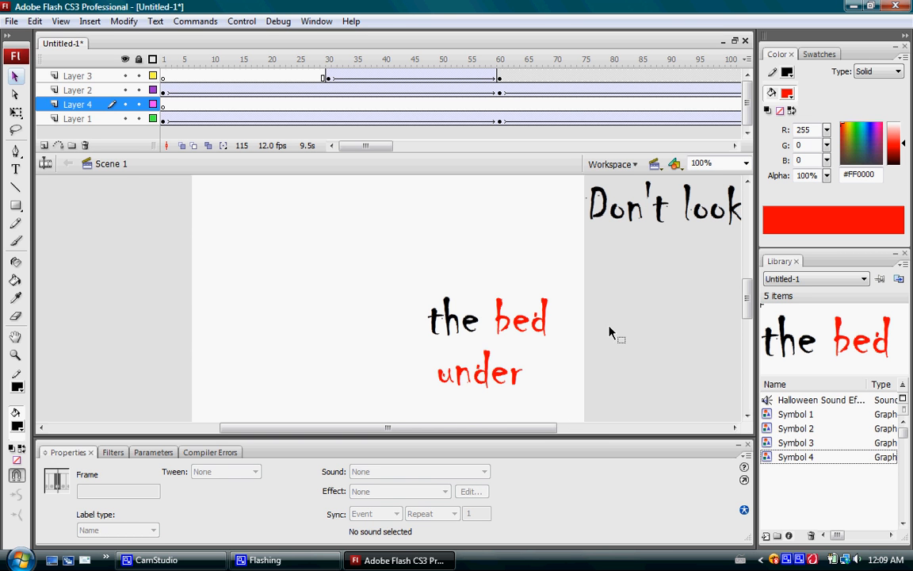
Place the imported Halloween sound from the library onto the stage in Layer 4.
{"action": "left_click", "coordinate": [781, 401]}
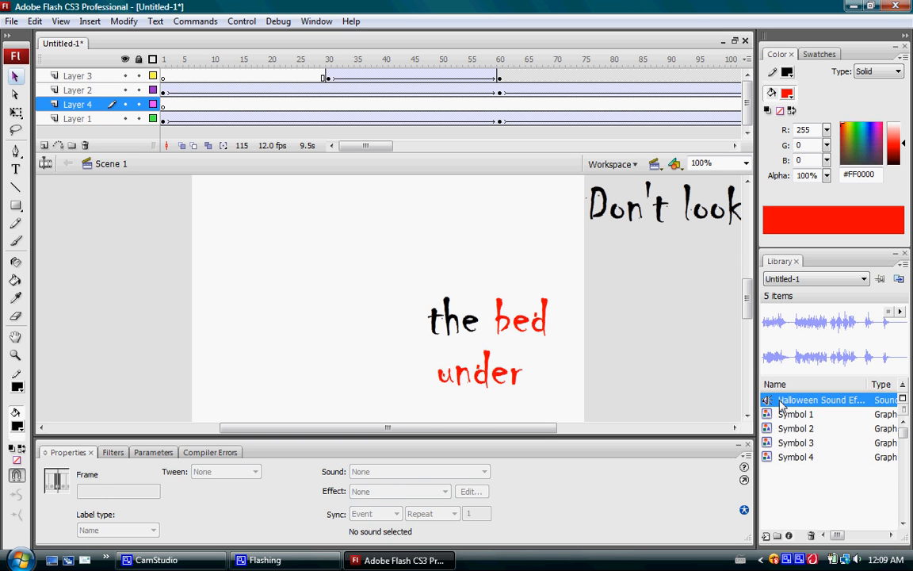
{"action": "left_click_drag", "start_coordinate": [781, 401], "coordinate": [333, 272]}
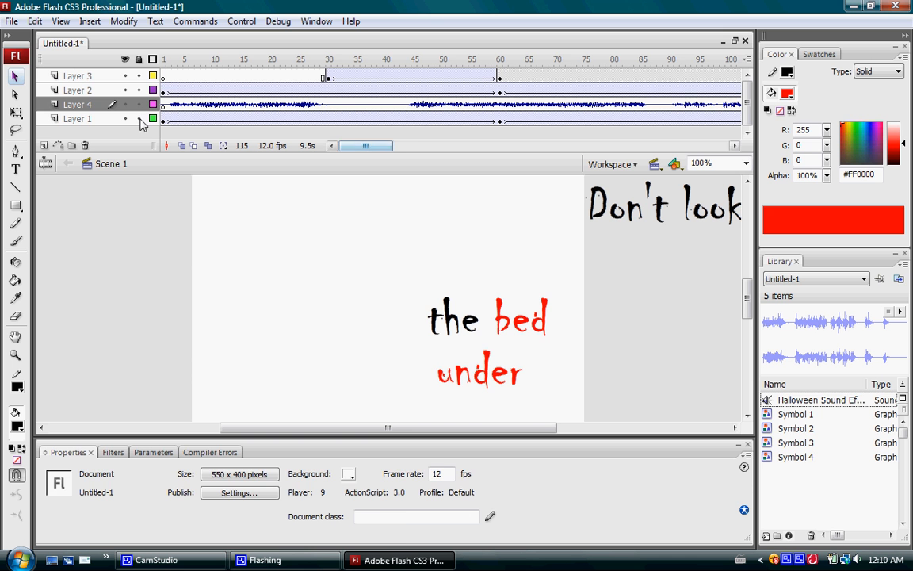
{"action": "left_click_drag", "start_coordinate": [378, 148], "coordinate": [401, 156]}
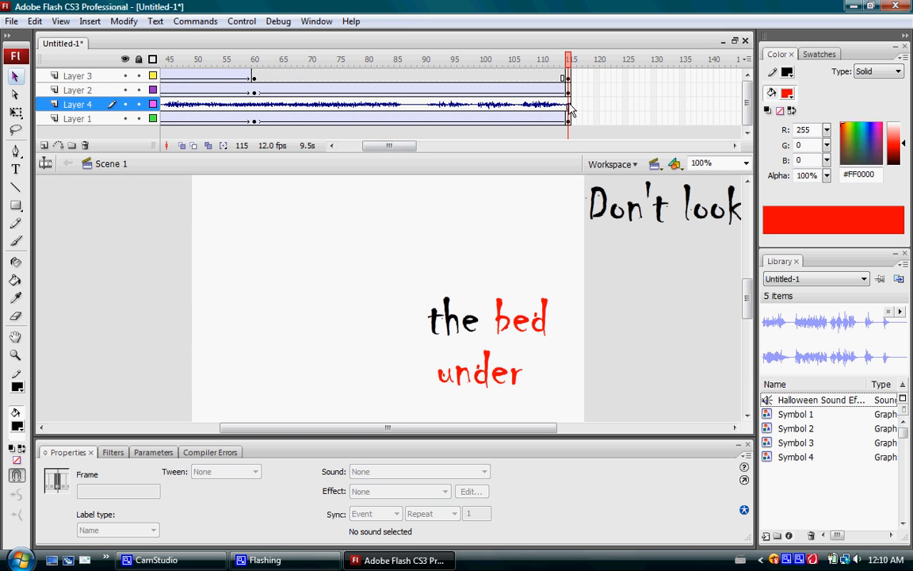
Preview the published movie in Flash format to check the text animation with its sound, and close the preview.
{"action": "left_click", "coordinate": [11, 21]}
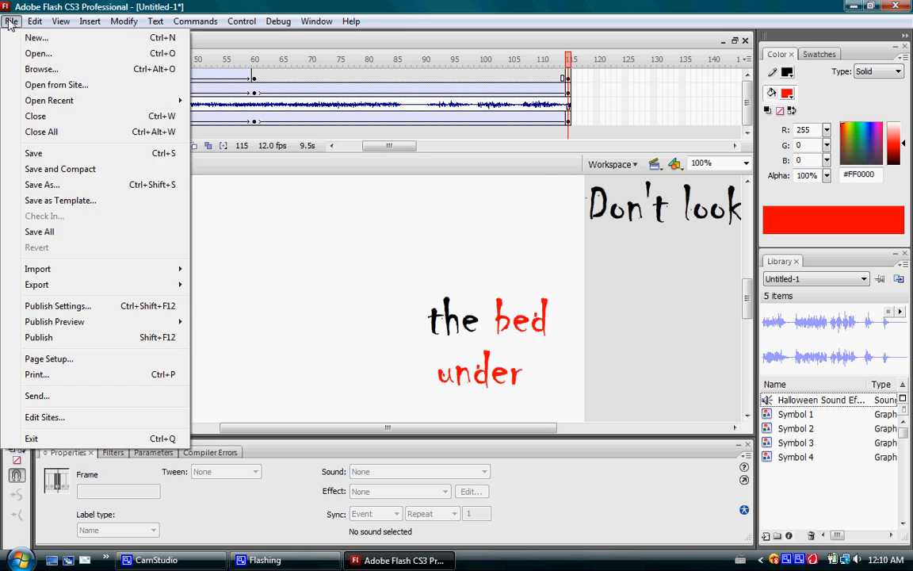
{"action": "mouse_move", "coordinate": [89, 329]}
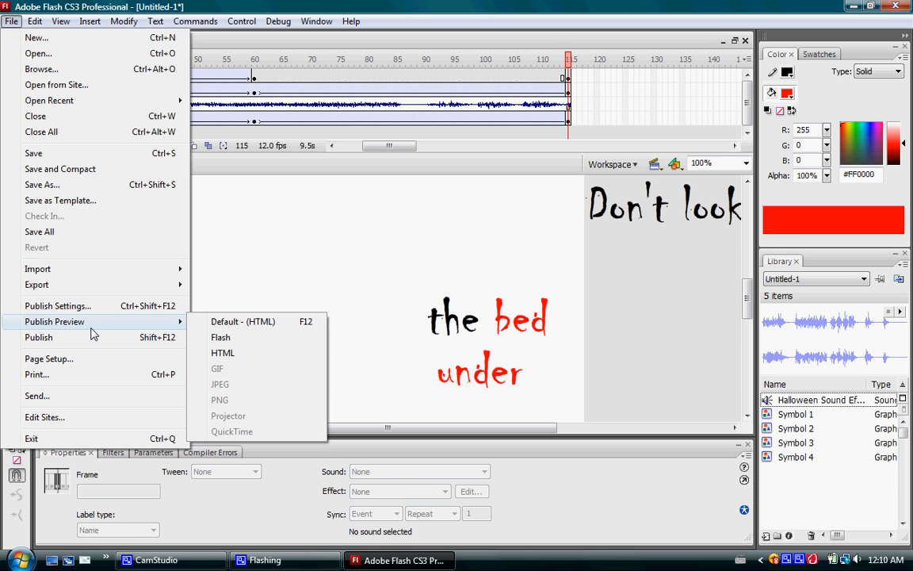
{"action": "left_click", "coordinate": [217, 339]}
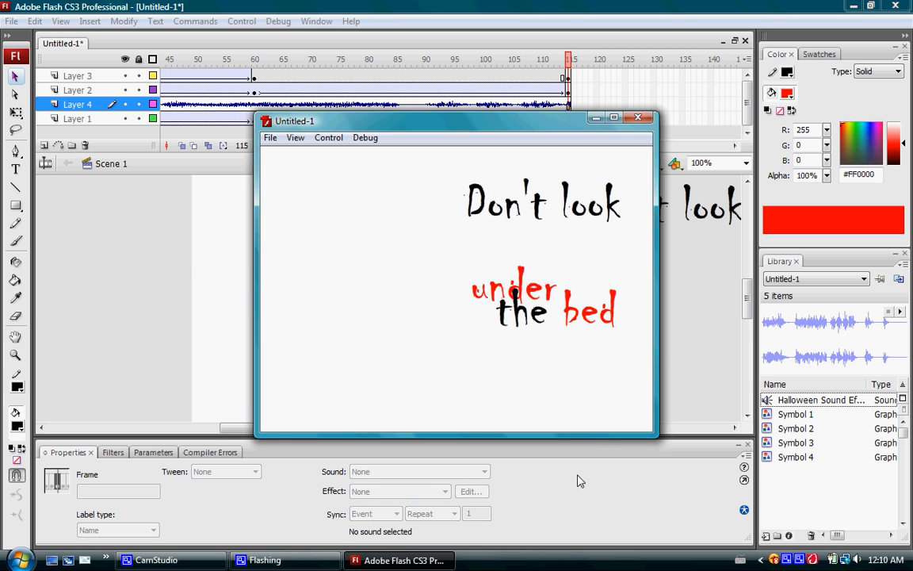
{"action": "left_click", "coordinate": [639, 118]}
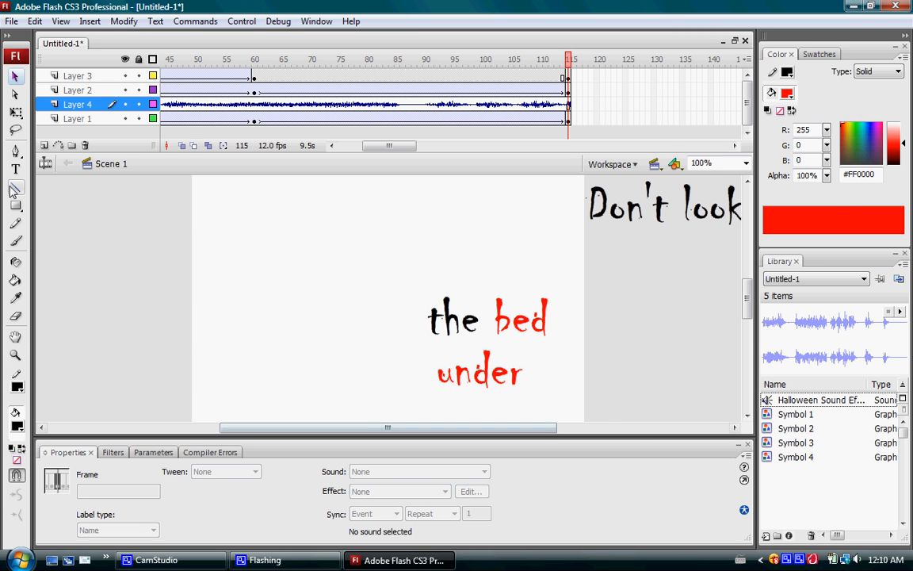
Publish the finished text animation.
{"action": "left_click", "coordinate": [12, 21]}
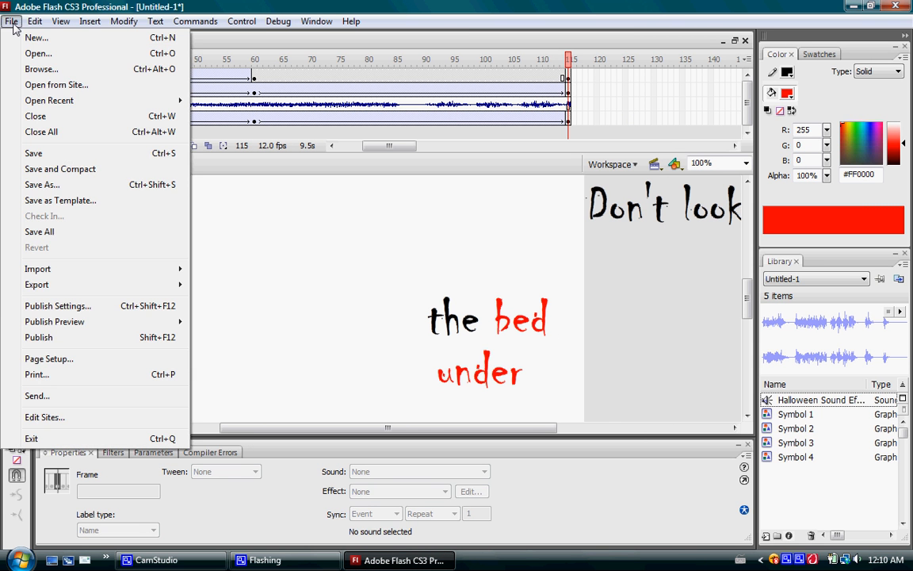
{"action": "left_click", "coordinate": [57, 346]}
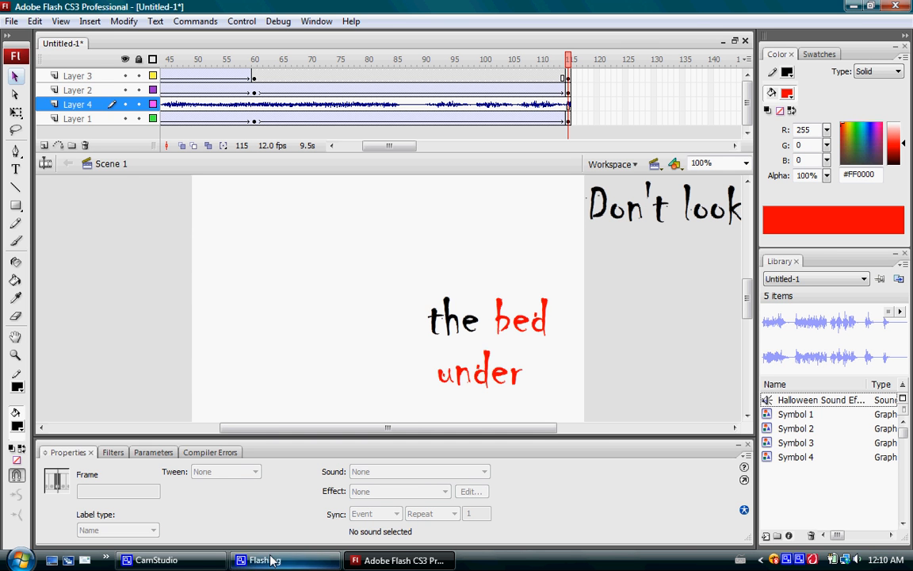
{"action": "mouse_move", "coordinate": [214, 564]}
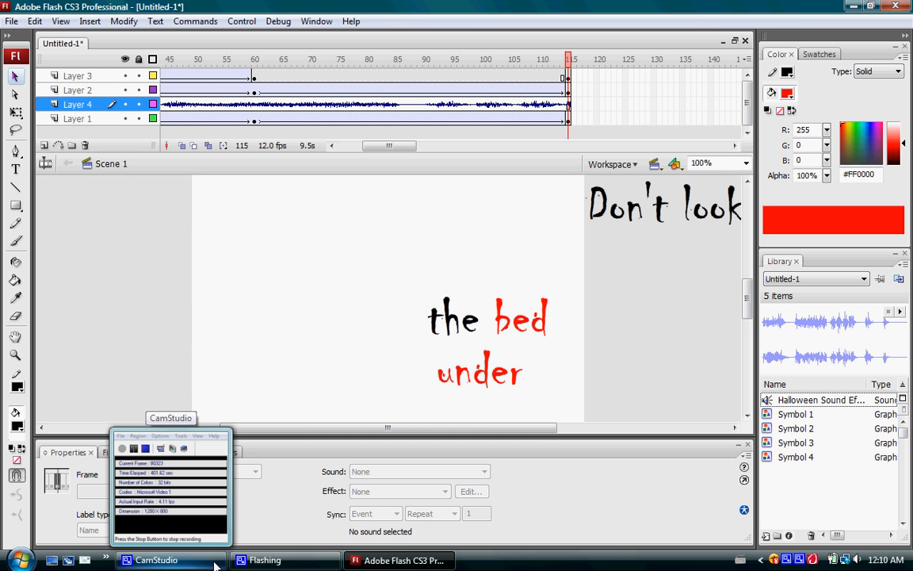
{"action": "left_click", "coordinate": [214, 562]}
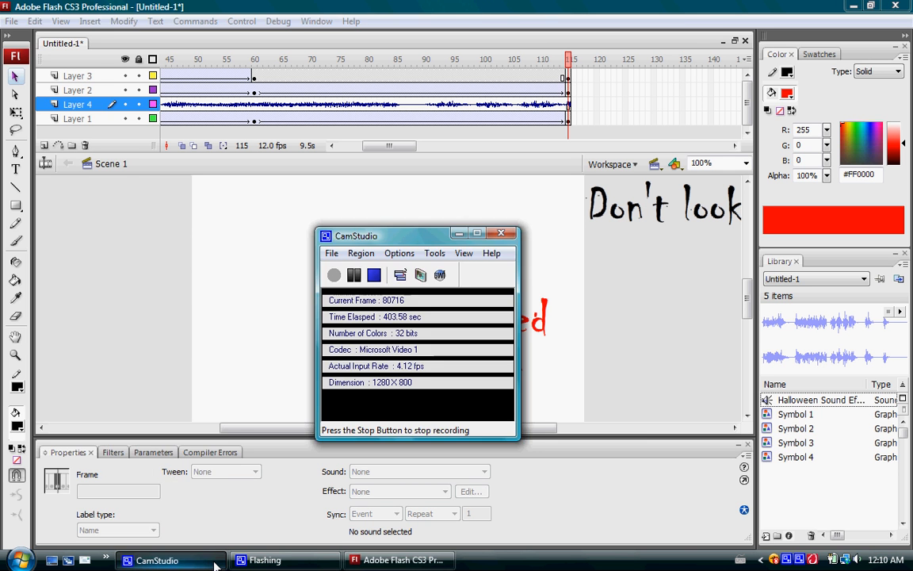